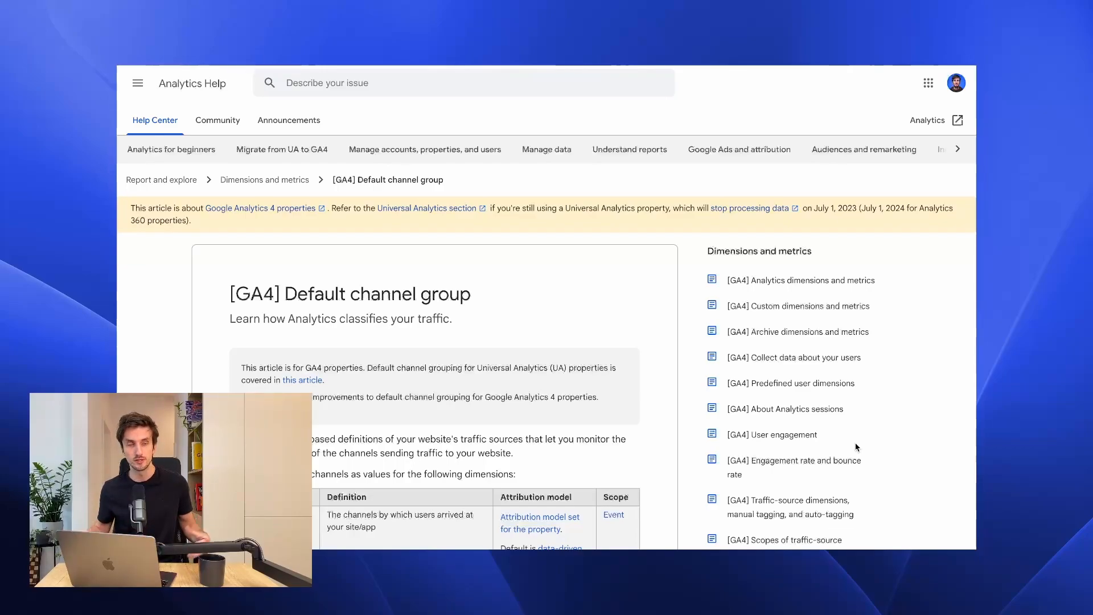
Step: Examine the help article on the GA4 default channel group, including its channel descriptions and the rule definitions for each traffic type
{"action": "scroll", "coordinate": [352, 402], "scroll_direction": "down", "scroll_amount": 1}
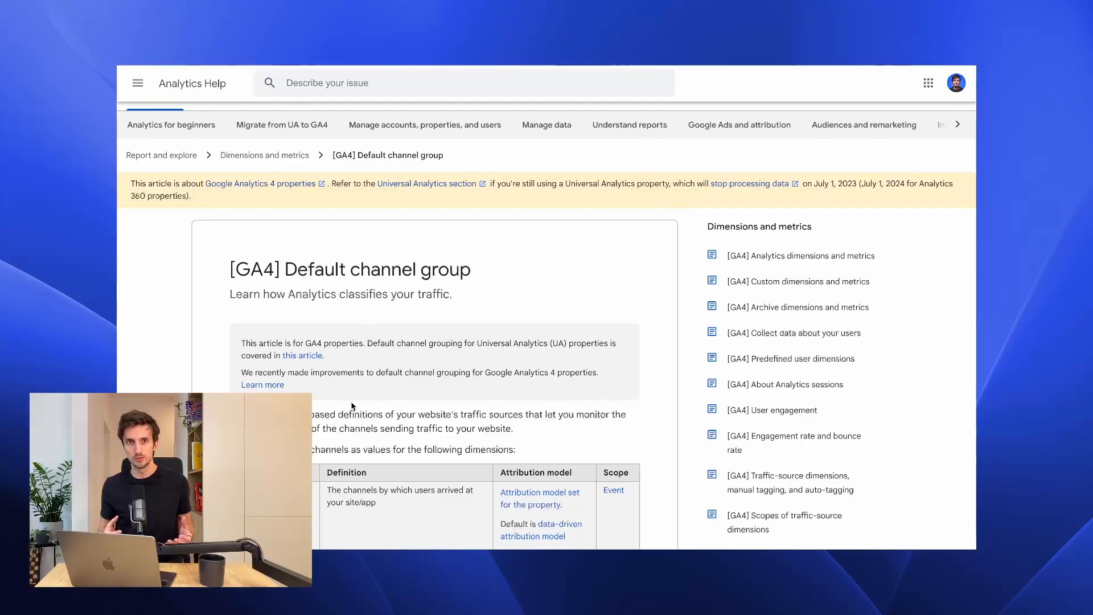
{"action": "scroll", "coordinate": [351, 406], "scroll_direction": "up", "scroll_amount": 1}
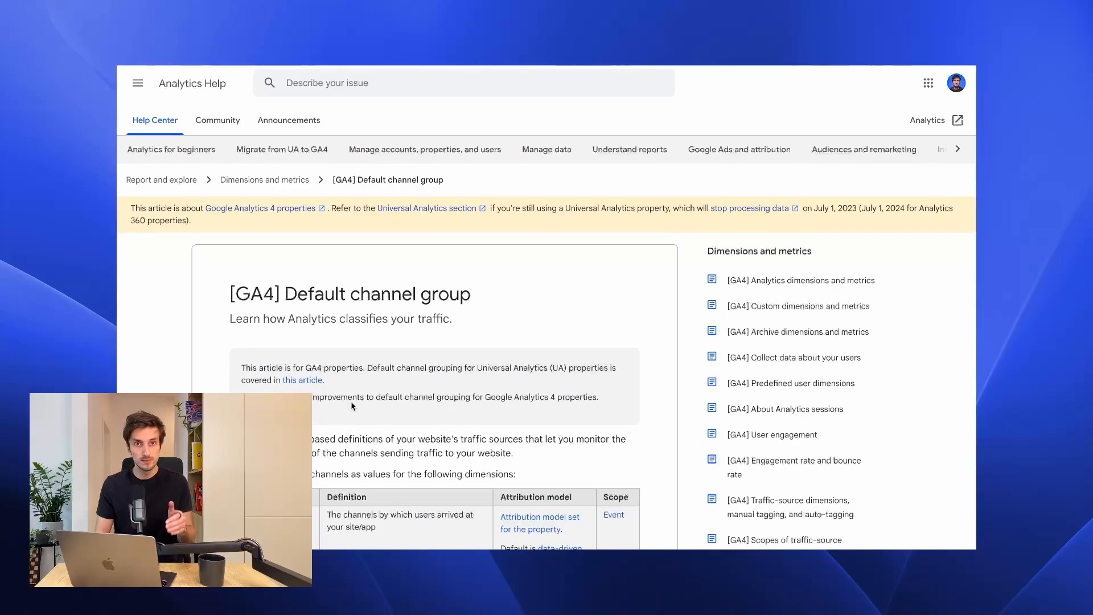
{"action": "scroll", "coordinate": [352, 406], "scroll_direction": "down", "scroll_amount": 5}
{"action": "scroll", "coordinate": [351, 406], "scroll_direction": "down", "scroll_amount": 2}
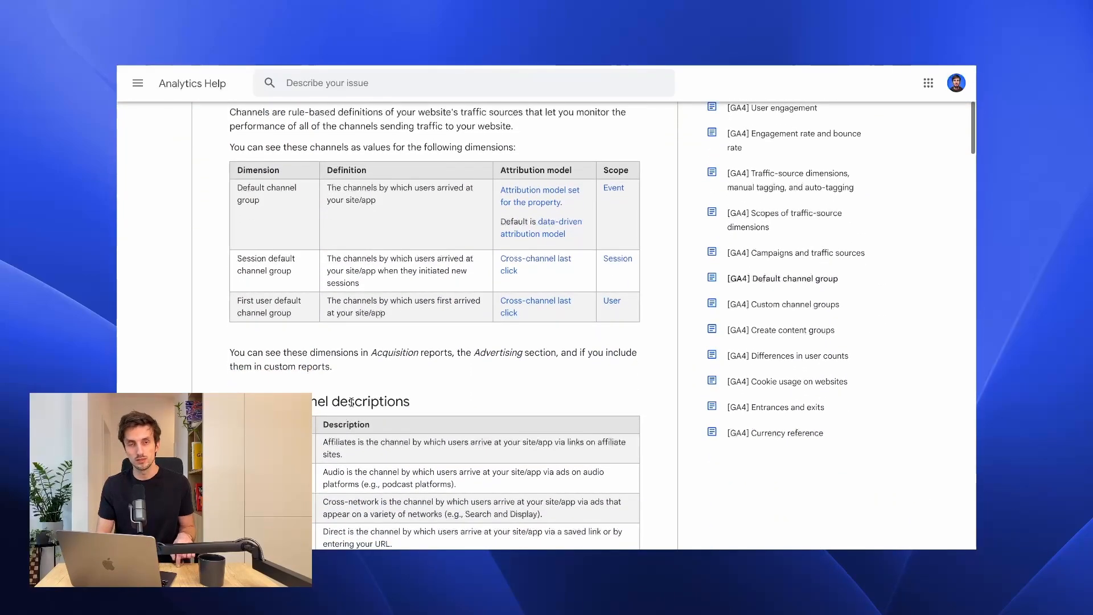
{"action": "scroll", "coordinate": [351, 406], "scroll_direction": "down", "scroll_amount": 10}
{"action": "scroll", "coordinate": [352, 406], "scroll_direction": "down", "scroll_amount": 7}
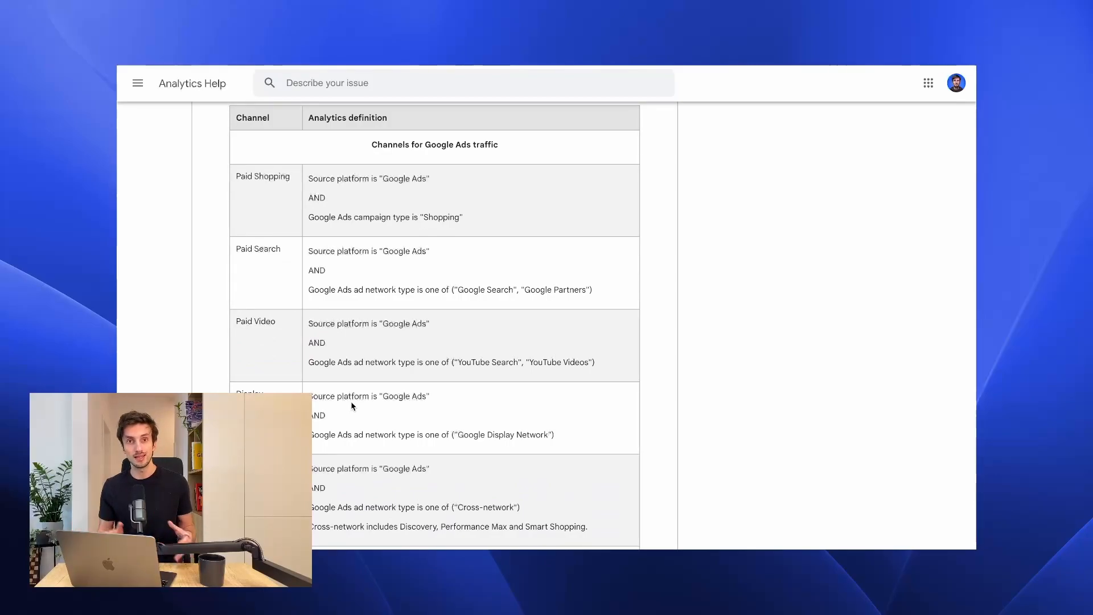
{"action": "scroll", "coordinate": [351, 405], "scroll_direction": "down", "scroll_amount": 10}
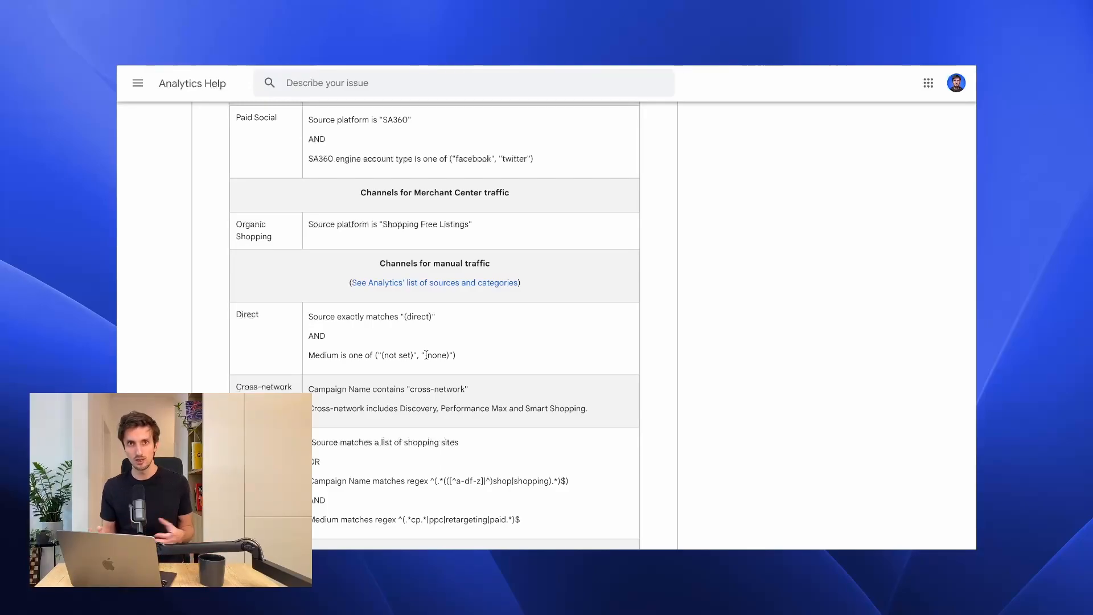
{"action": "scroll", "coordinate": [425, 355], "scroll_direction": "up", "scroll_amount": 10}
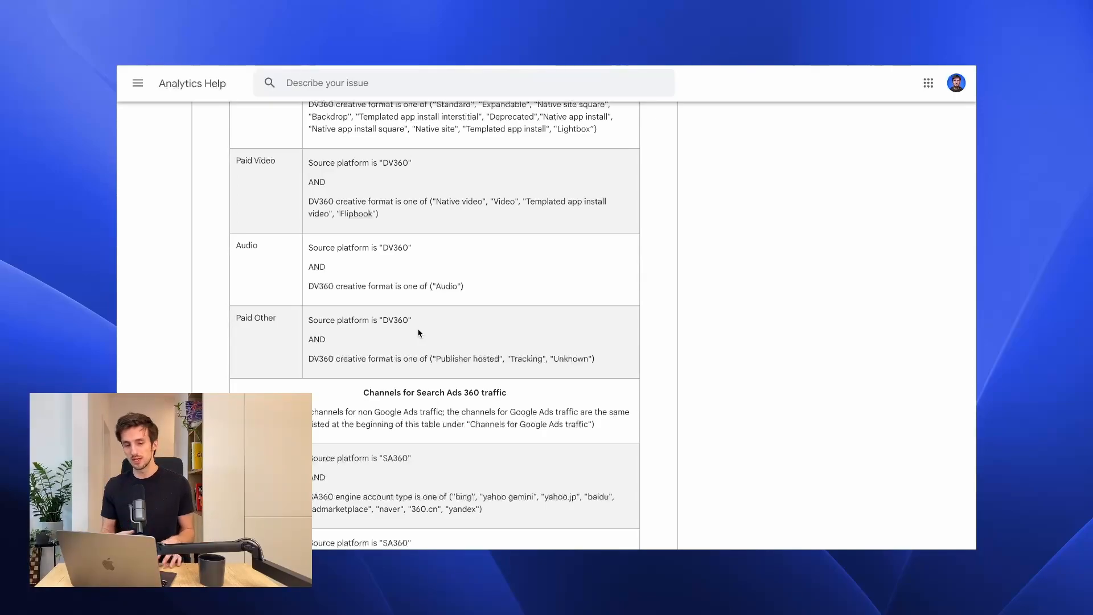
{"action": "scroll", "coordinate": [419, 333], "scroll_direction": "down", "scroll_amount": 3}
{"action": "scroll", "coordinate": [419, 333], "scroll_direction": "down", "scroll_amount": 5}
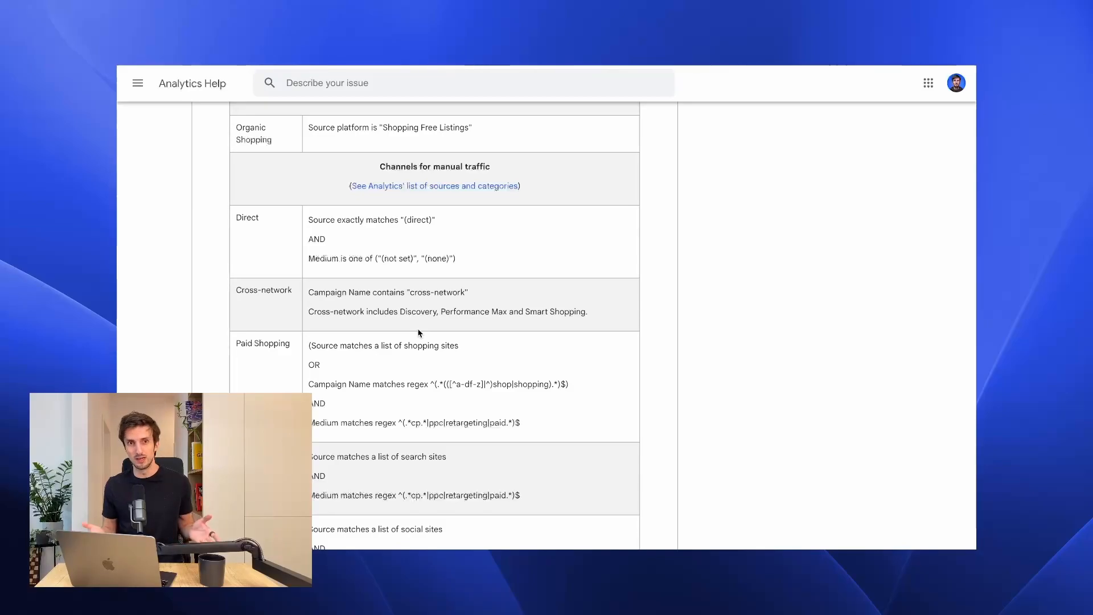
{"action": "scroll", "coordinate": [418, 333], "scroll_direction": "up", "scroll_amount": 20}
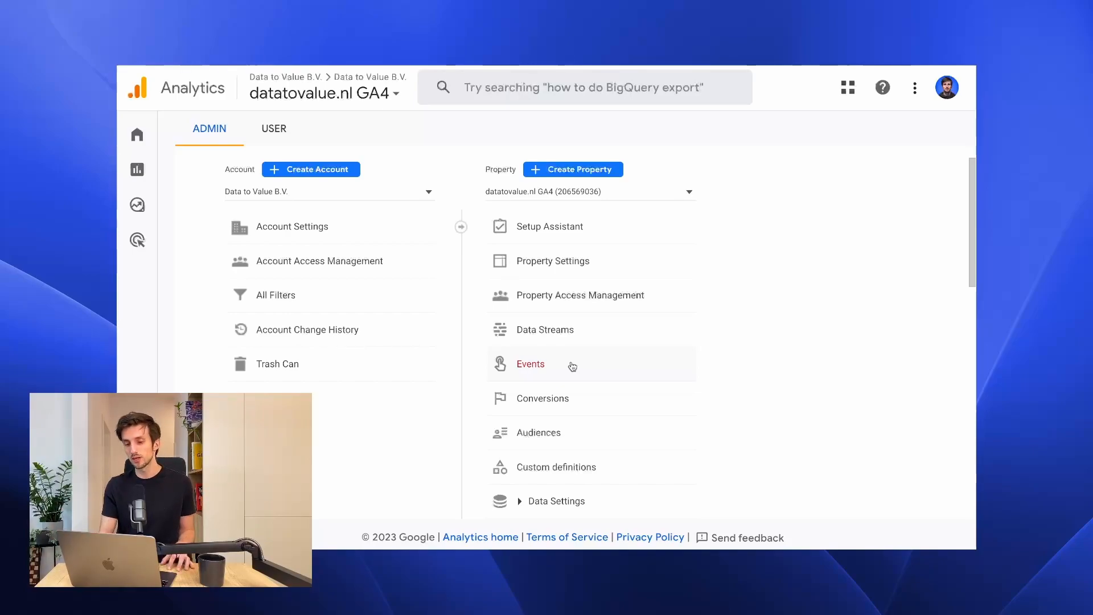
Step: Open the Channel Groups data settings of the datatovalue.nl GA4 property
{"action": "scroll", "coordinate": [572, 366], "scroll_direction": "down", "scroll_amount": 5}
{"action": "left_click", "coordinate": [524, 335]}
{"action": "scroll", "coordinate": [521, 338], "scroll_direction": "down", "scroll_amount": 1}
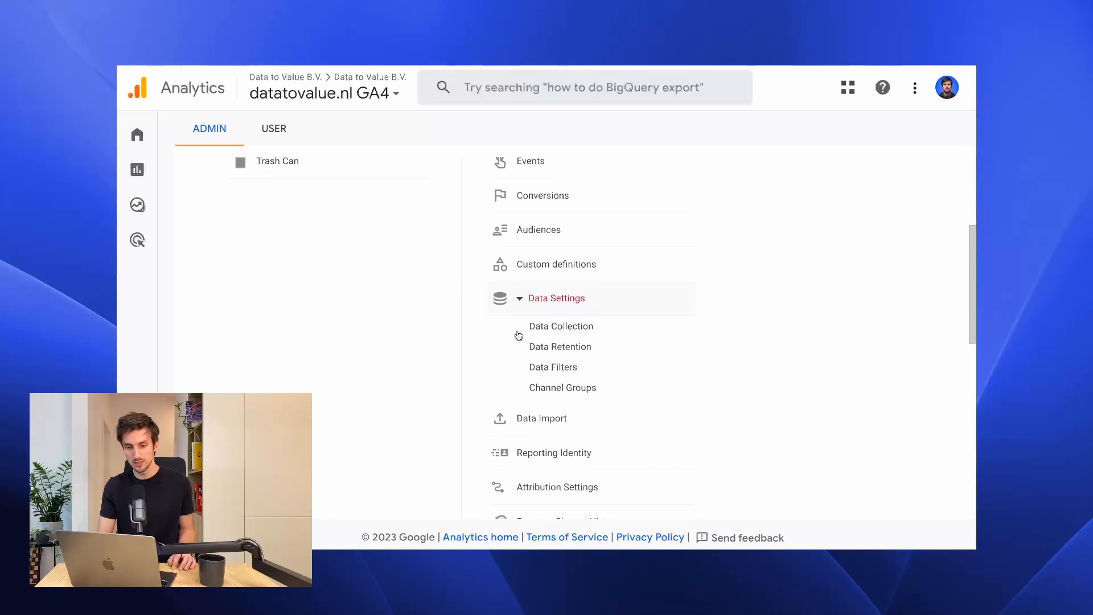
{"action": "left_click", "coordinate": [568, 389]}
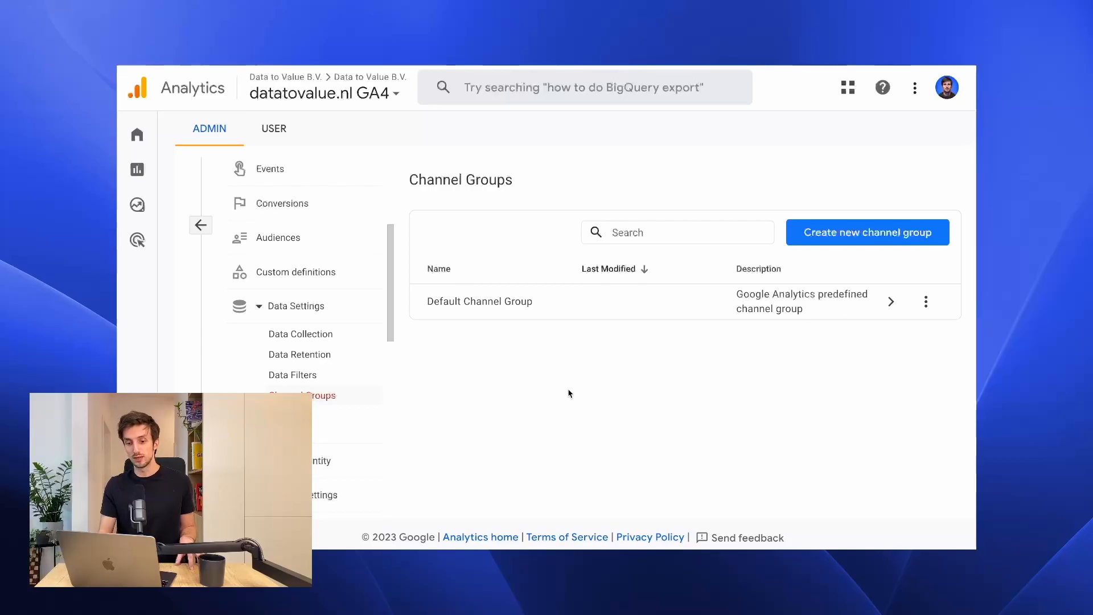
{"action": "left_click", "coordinate": [542, 302]}
{"action": "scroll", "coordinate": [545, 310], "scroll_direction": "down", "scroll_amount": 7}
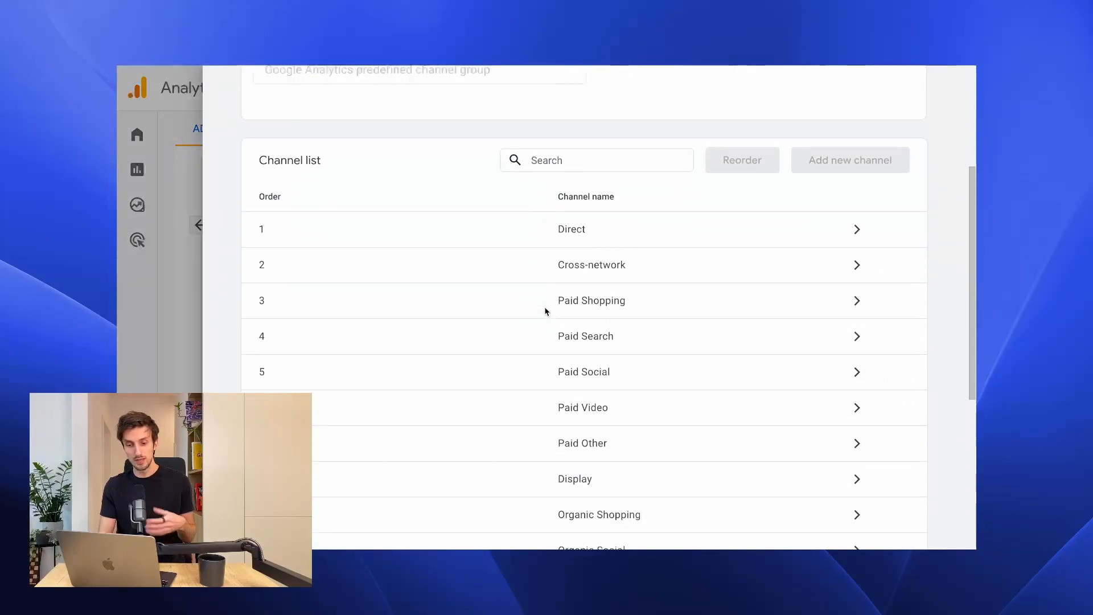
{"action": "left_click", "coordinate": [857, 282]}
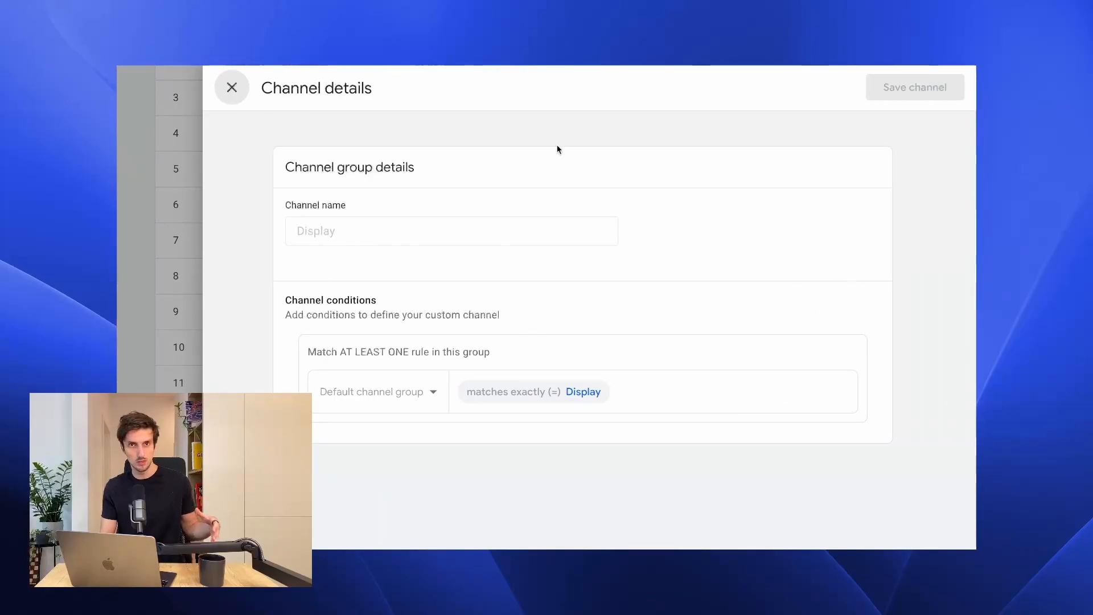
{"action": "left_click", "coordinate": [232, 86]}
{"action": "left_click", "coordinate": [186, 176]}
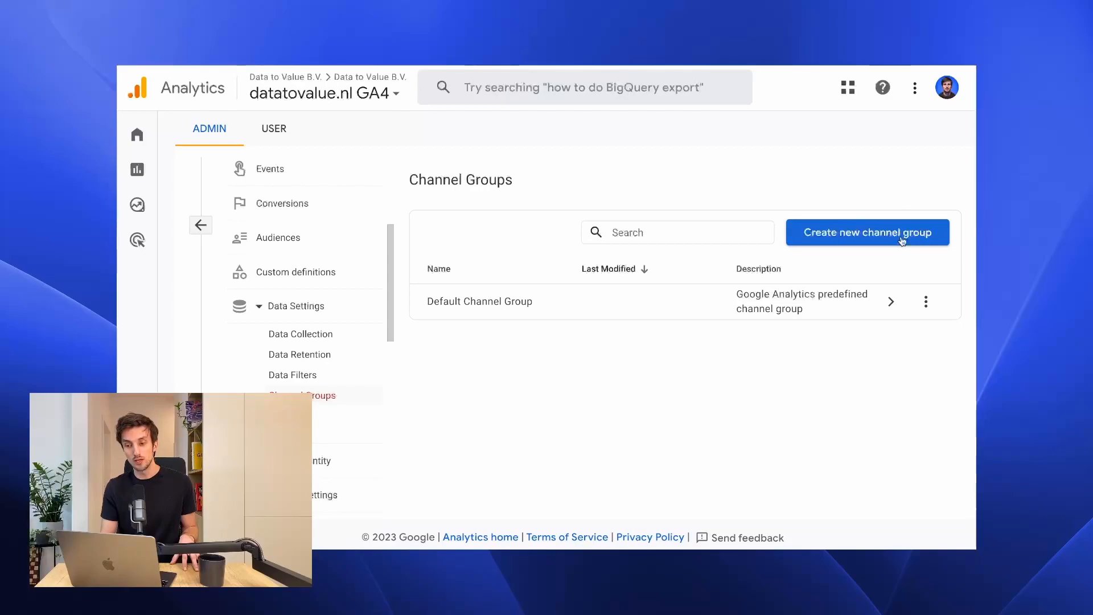
Step: Start a new channel group, review its channel list, and add a new channel named "Testing Channel"
{"action": "left_click", "coordinate": [854, 237]}
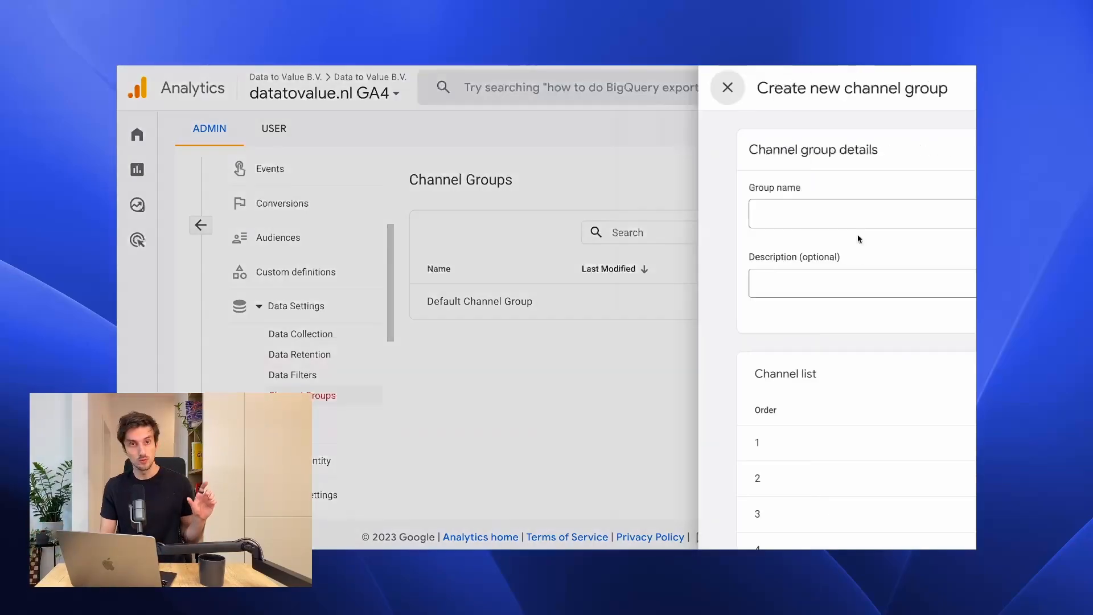
{"action": "scroll", "coordinate": [858, 236], "scroll_direction": "down", "scroll_amount": 10}
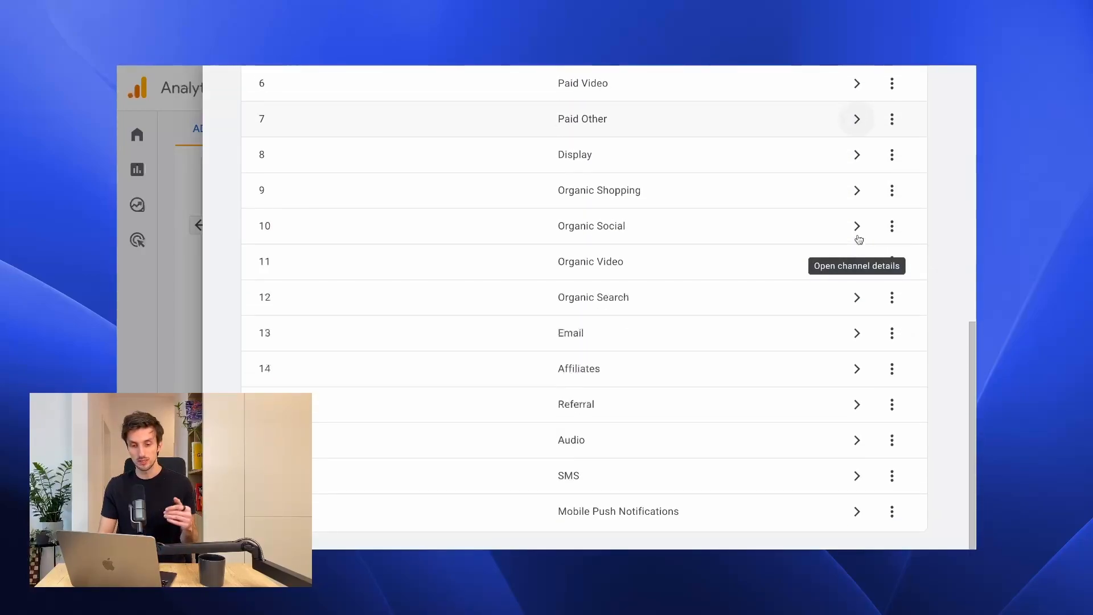
{"action": "scroll", "coordinate": [858, 238], "scroll_direction": "up", "scroll_amount": 5}
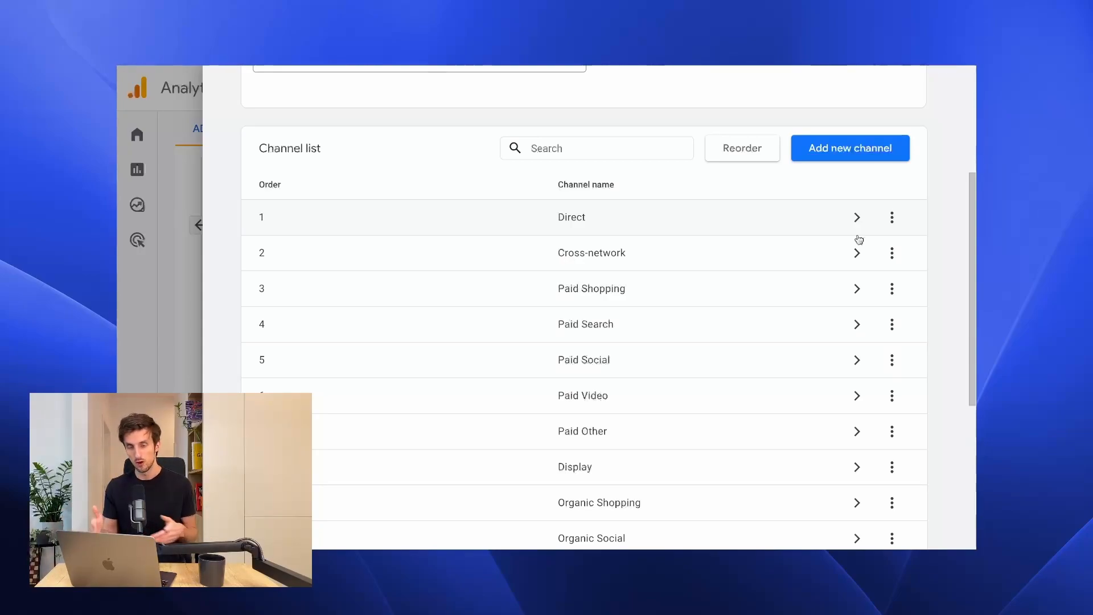
{"action": "scroll", "coordinate": [859, 239], "scroll_direction": "up", "scroll_amount": 1}
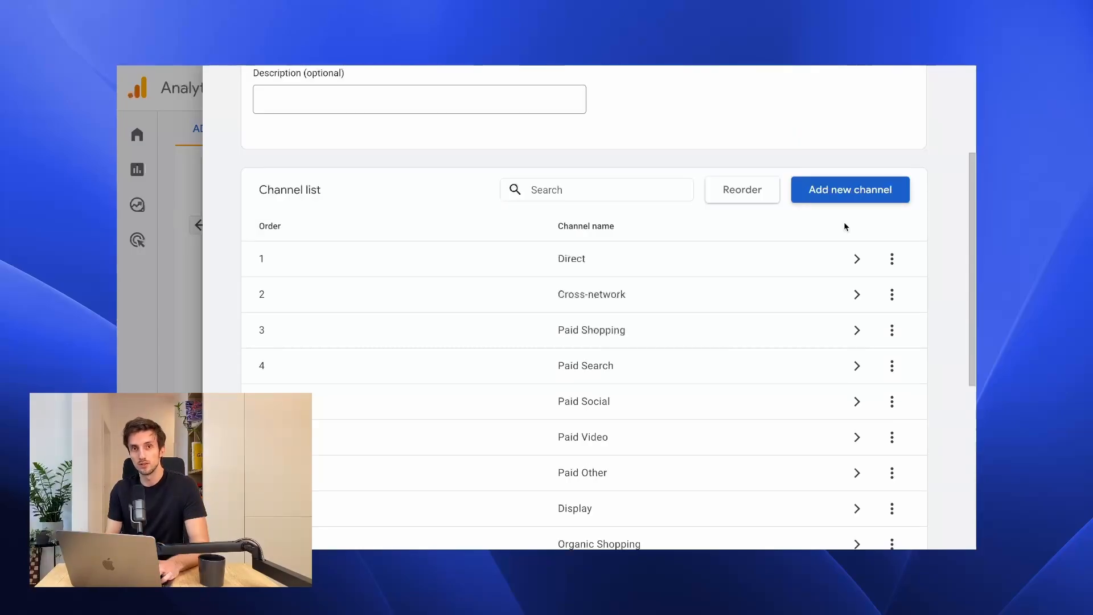
{"action": "left_click", "coordinate": [835, 180]}
{"action": "left_click", "coordinate": [581, 235]}
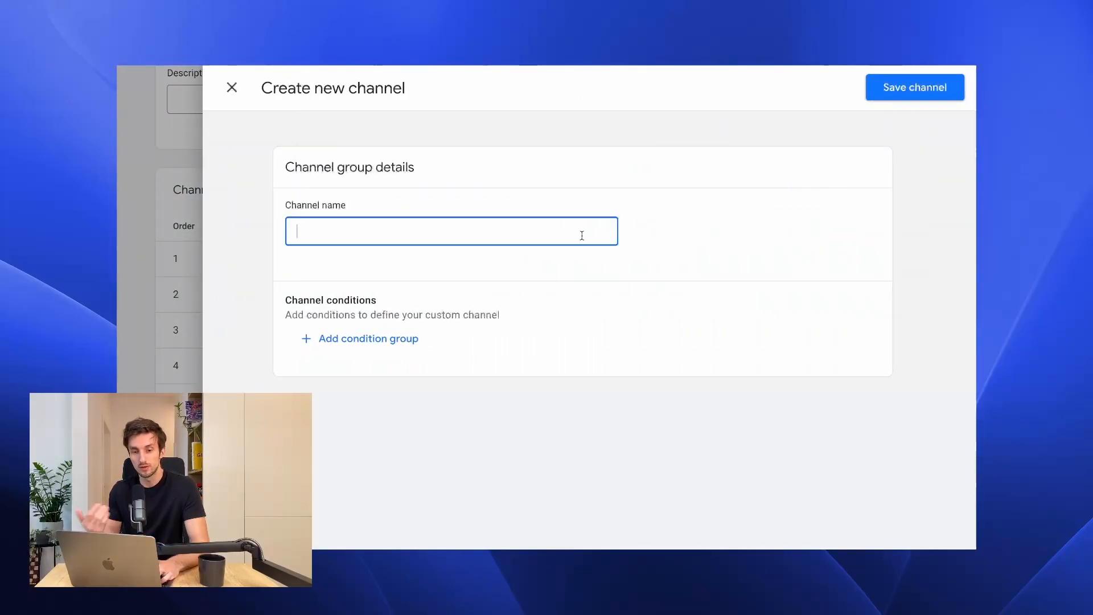
{"action": "type", "text": "Testi"}
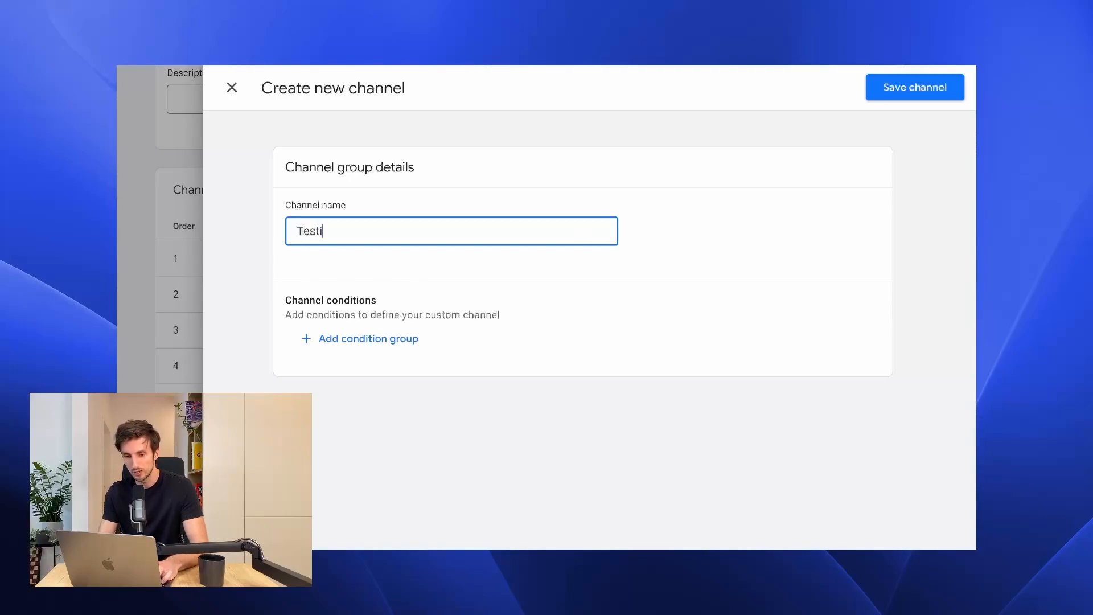
{"action": "type", "text": "ng Channel"}
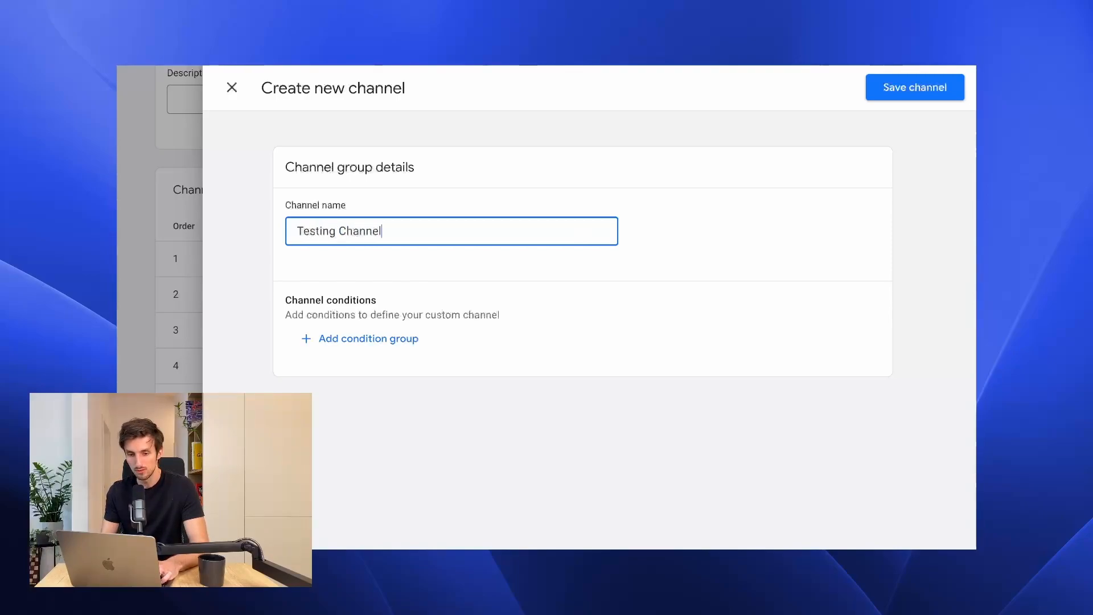
{"action": "left_click", "coordinate": [509, 368]}
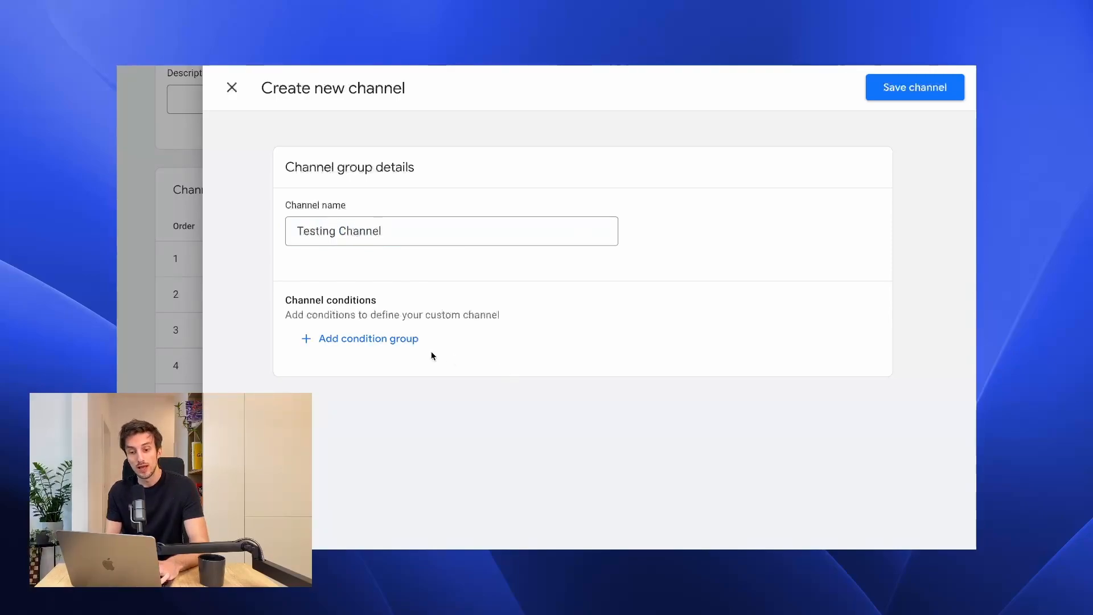
Step: Add a condition group to the new channel with the rule Source contains "direct"
{"action": "left_click", "coordinate": [394, 340]}
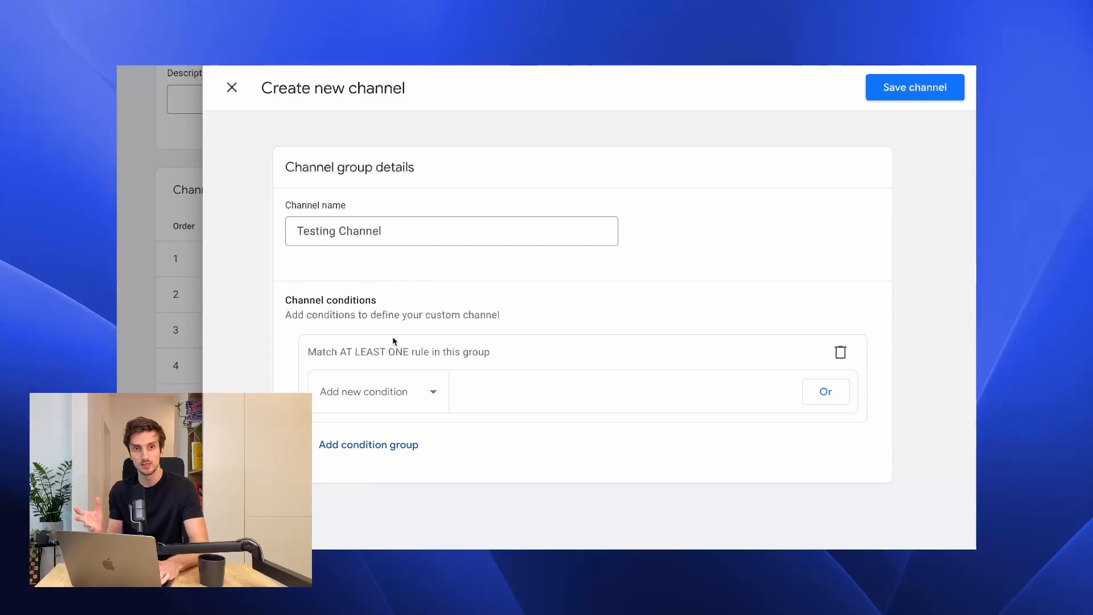
{"action": "left_click", "coordinate": [379, 398]}
{"action": "left_click", "coordinate": [398, 401]}
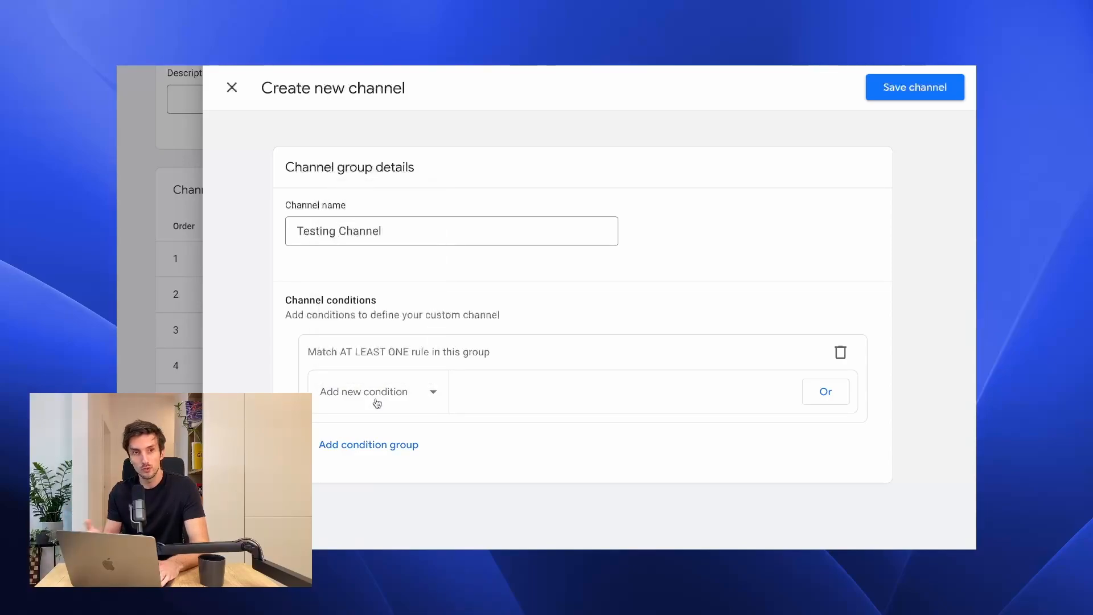
{"action": "left_click", "coordinate": [377, 403]}
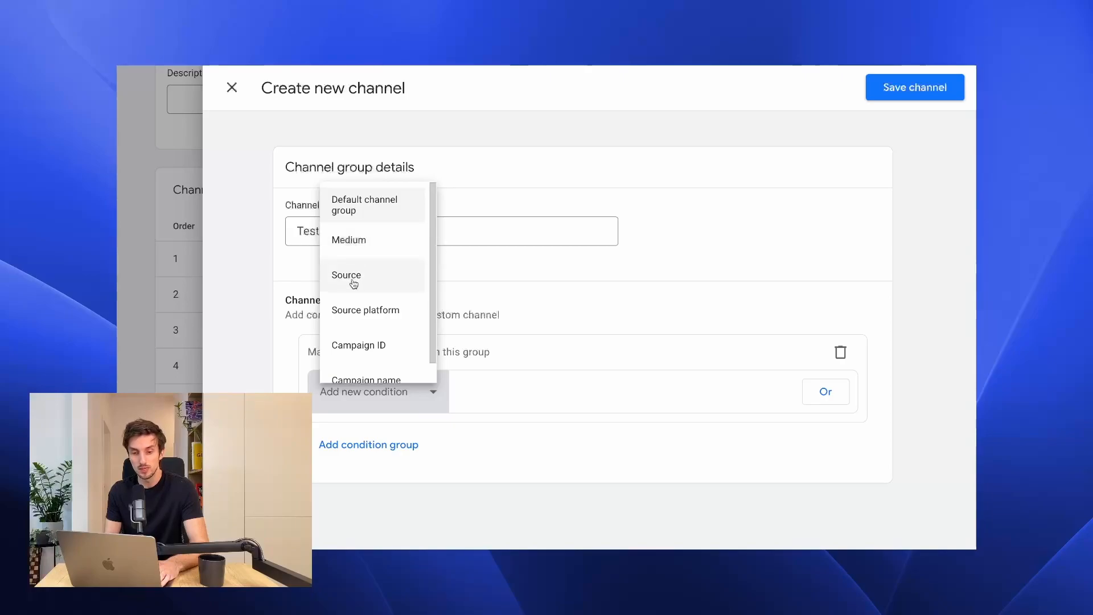
{"action": "scroll", "coordinate": [359, 312], "scroll_direction": "down", "scroll_amount": 1}
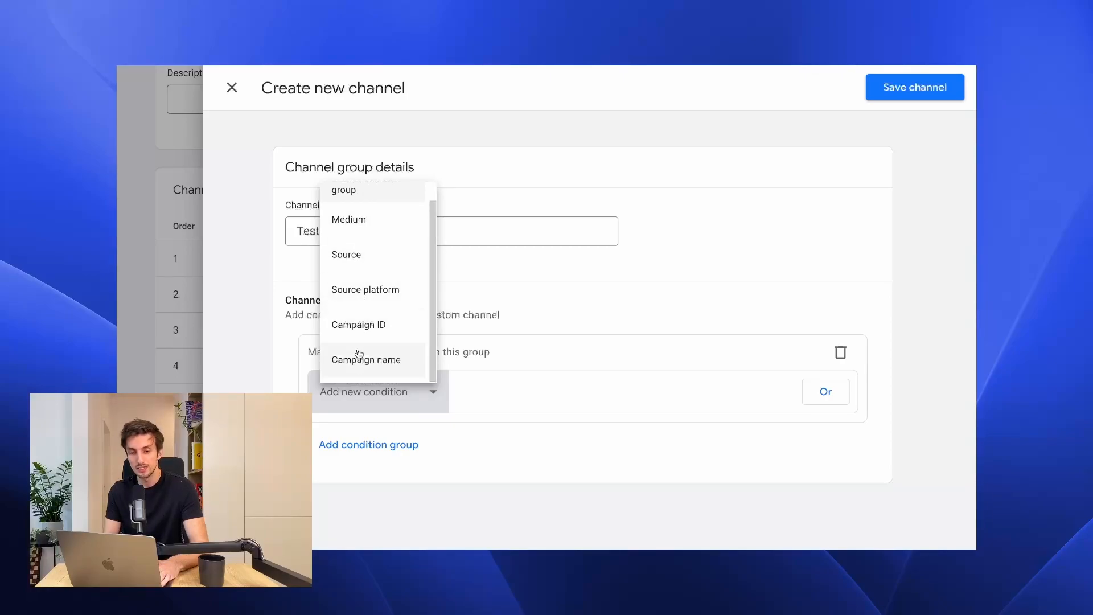
{"action": "left_click", "coordinate": [344, 278]}
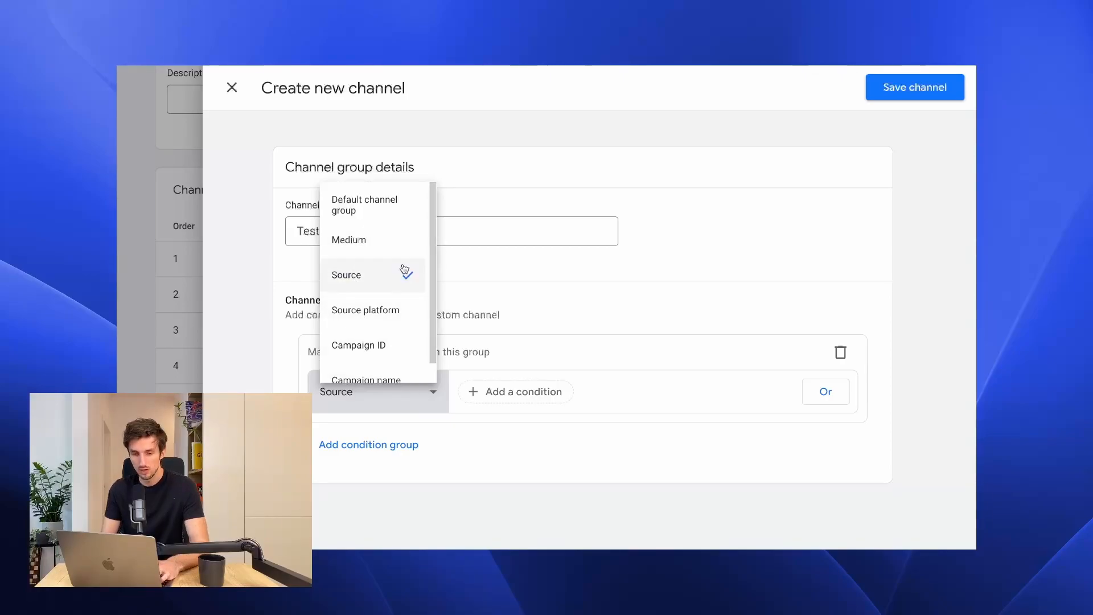
{"action": "left_click", "coordinate": [534, 399]}
{"action": "left_click", "coordinate": [527, 330]}
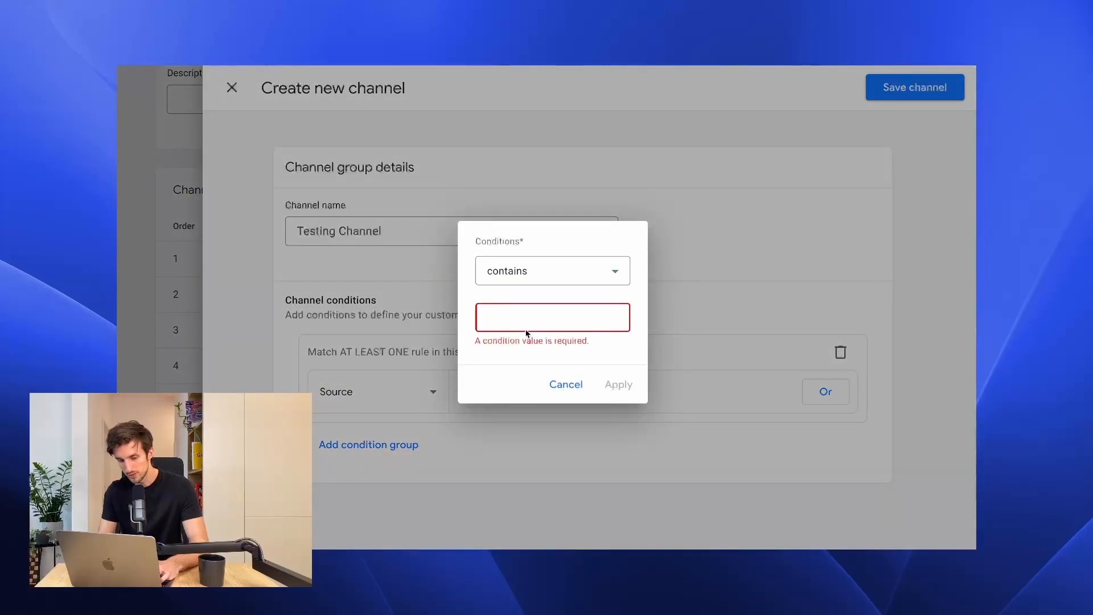
{"action": "type", "text": "direct"}
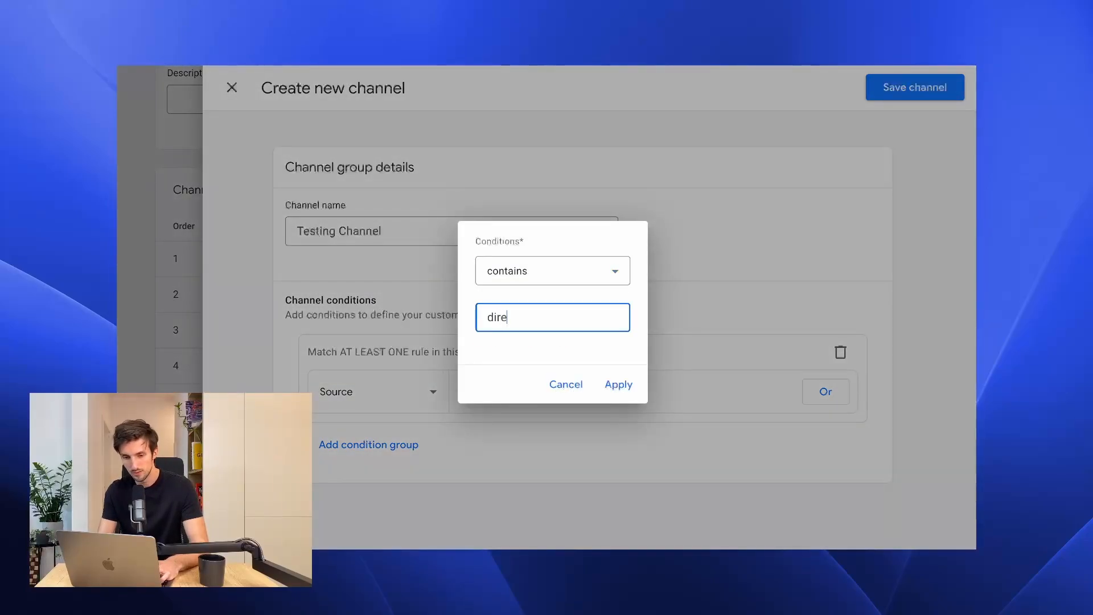
{"action": "left_click", "coordinate": [638, 397]}
Step: Rename the new channel as "Testing Direct Channel" and save it
{"action": "left_click", "coordinate": [419, 232]}
{"action": "left_click_drag", "start_coordinate": [420, 231], "coordinate": [342, 233]}
{"action": "left_click", "coordinate": [342, 233]}
{"action": "type", "text": "Direct"}
{"action": "left_click", "coordinate": [895, 88]}
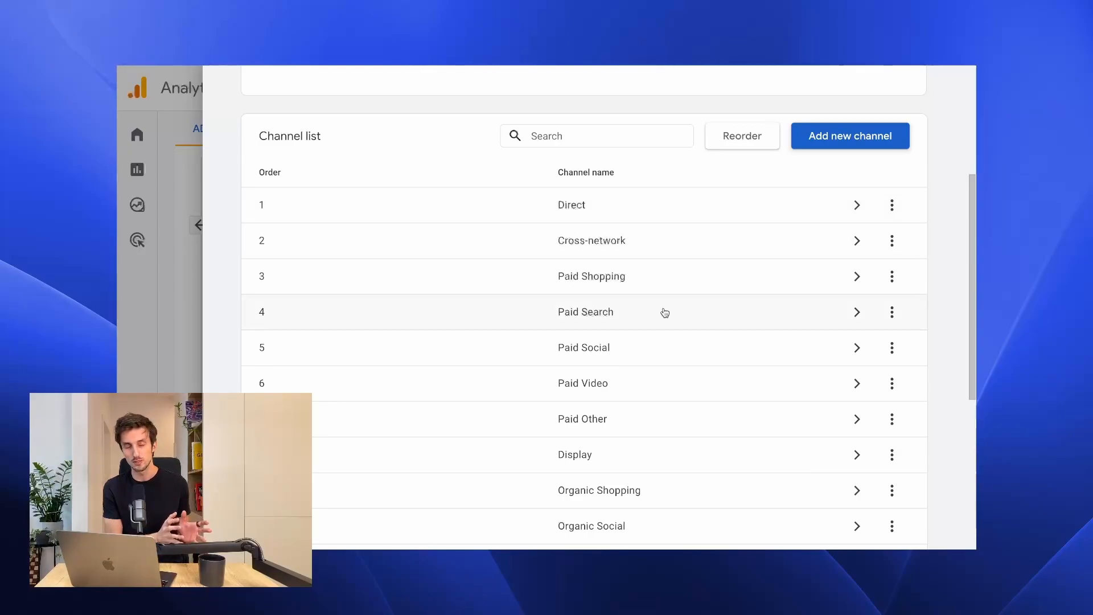
Step: Reorder the channel list so that Testing Direct Channel comes first, above Direct, and apply the new order
{"action": "scroll", "coordinate": [665, 313], "scroll_direction": "down", "scroll_amount": 6}
{"action": "left_click", "coordinate": [738, 379]}
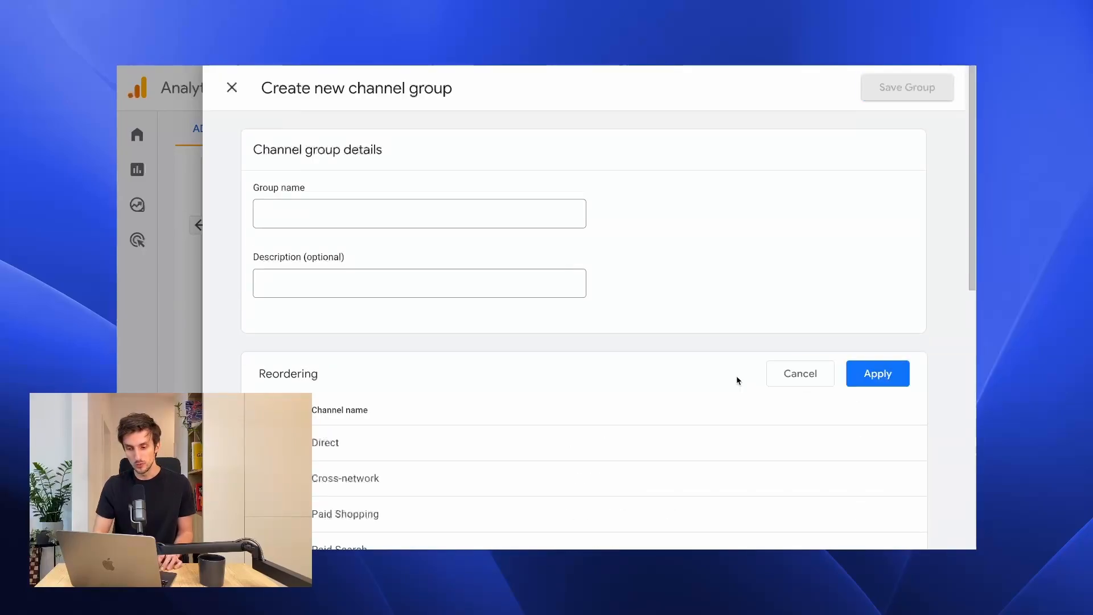
{"action": "scroll", "coordinate": [737, 380], "scroll_direction": "down", "scroll_amount": 10}
{"action": "left_click_drag", "start_coordinate": [267, 511], "coordinate": [302, 260]}
{"action": "scroll", "coordinate": [272, 317], "scroll_direction": "up", "scroll_amount": 1}
{"action": "left_click_drag", "start_coordinate": [272, 316], "coordinate": [293, 162]}
{"action": "left_click_drag", "start_coordinate": [267, 233], "coordinate": [271, 111]}
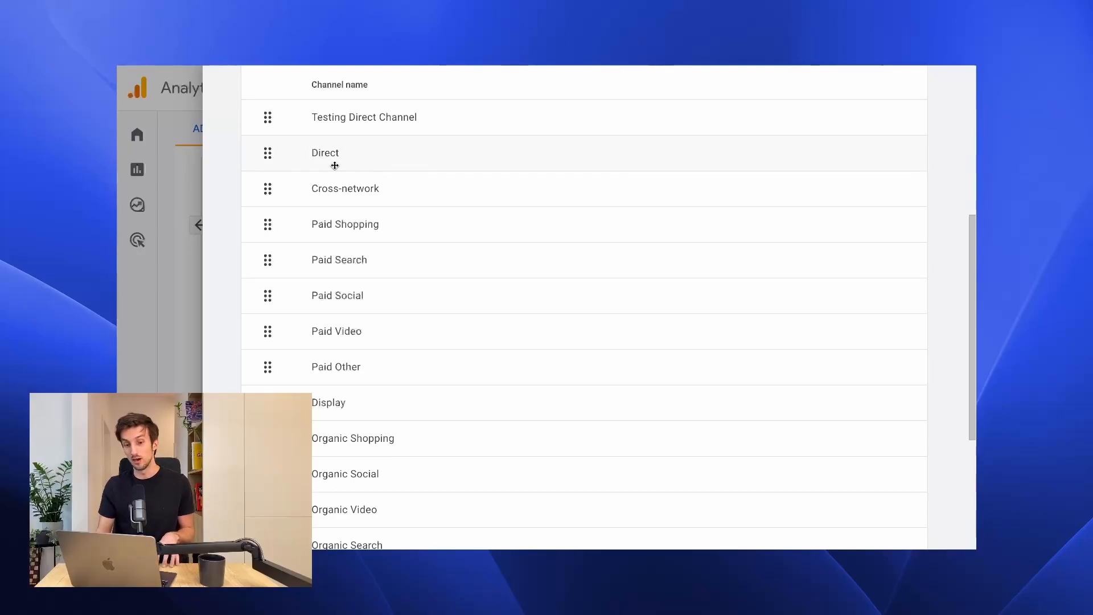
{"action": "scroll", "coordinate": [335, 163], "scroll_direction": "up", "scroll_amount": 2}
{"action": "left_click", "coordinate": [869, 118]}
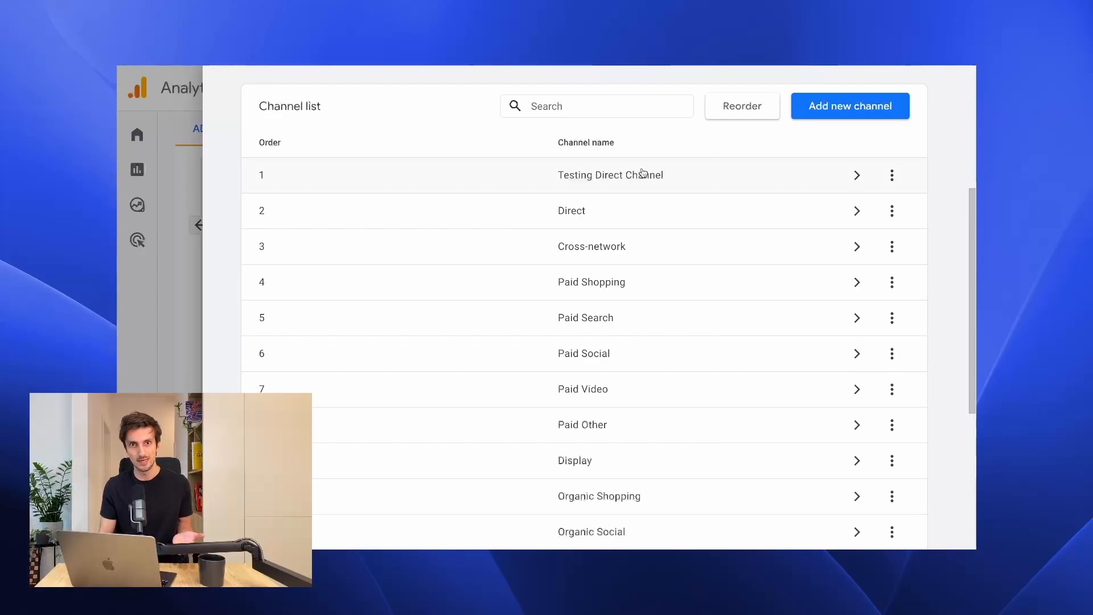
Step: Name the new channel group "Custom Channel Grouping"
{"action": "scroll", "coordinate": [815, 230], "scroll_direction": "up", "scroll_amount": 5}
{"action": "left_click", "coordinate": [503, 213]}
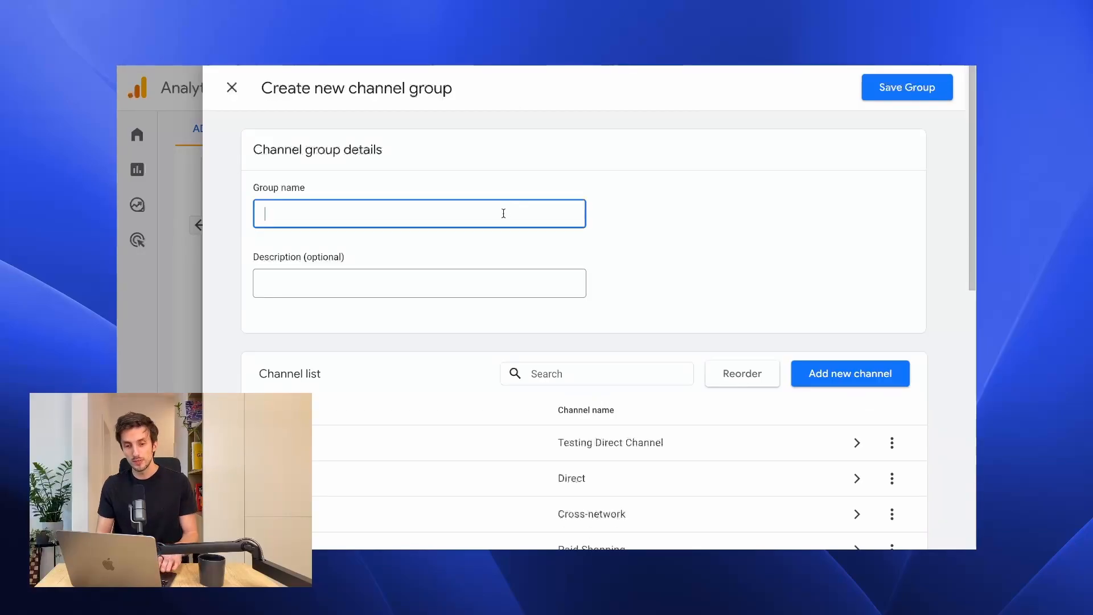
{"action": "type", "text": "Custom Chann"}
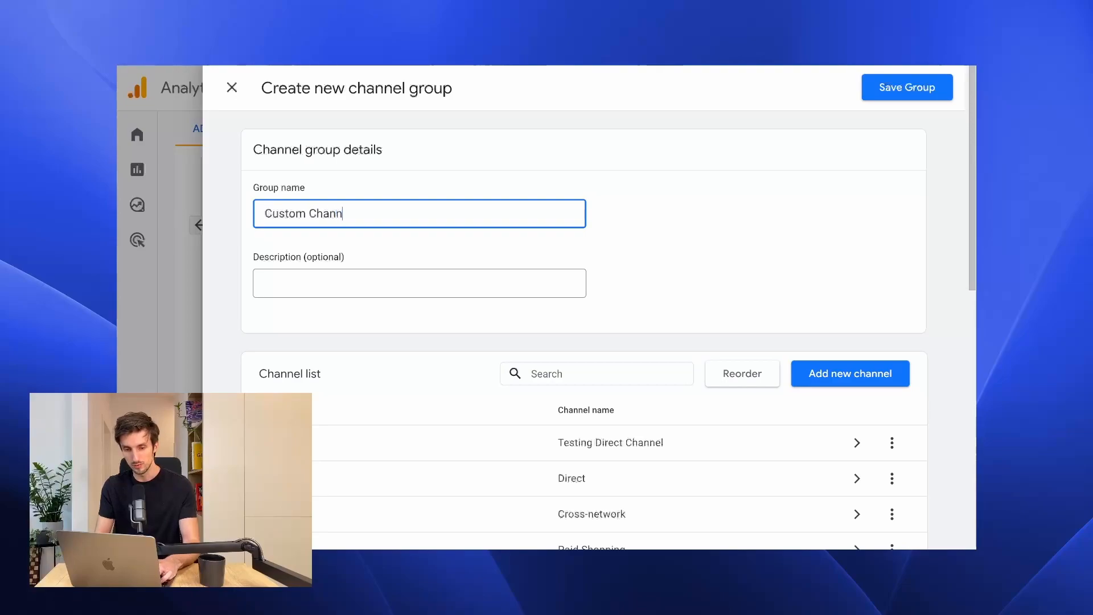
{"action": "type", "text": "el Grouping"}
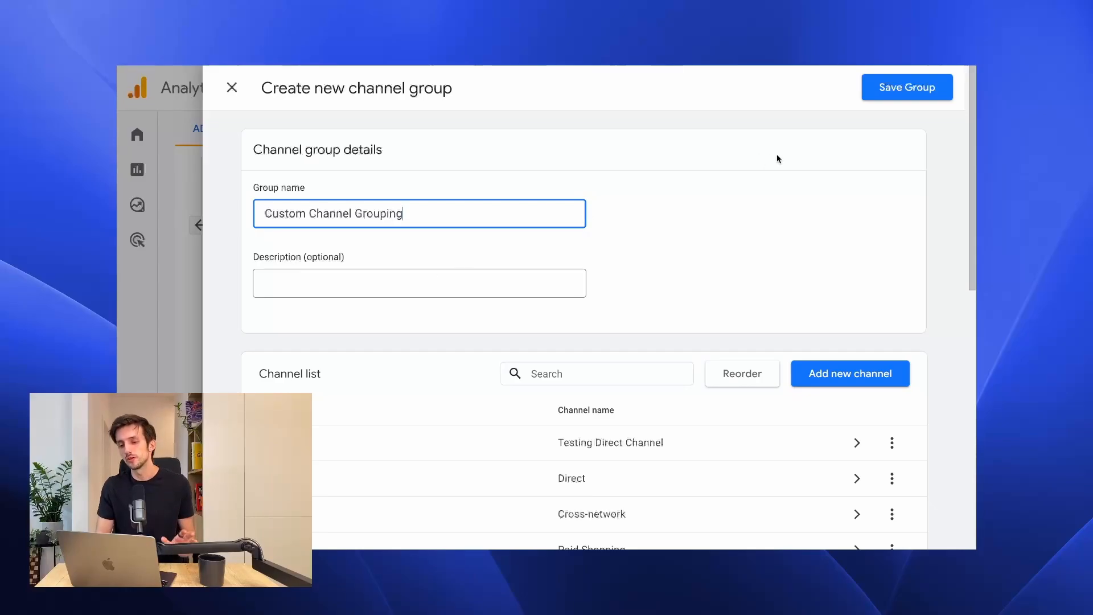
Step: Save the new channel group
{"action": "left_click", "coordinate": [886, 94]}
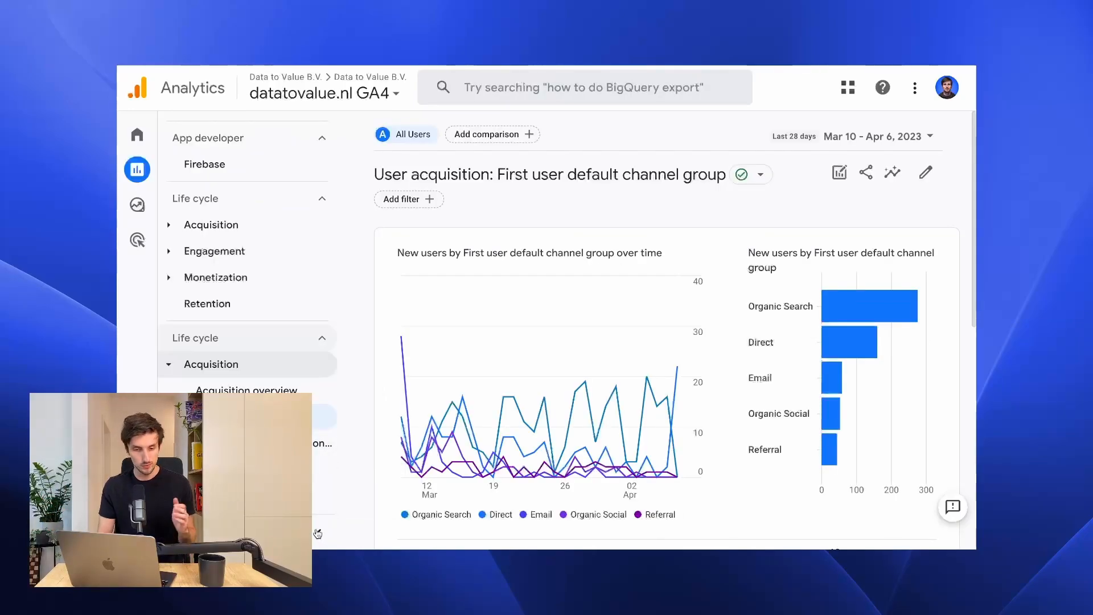
Step: Collapse the report navigation and add First user Custom Channel Grouping as a secondary dimension to the User acquisition table
{"action": "left_click", "coordinate": [318, 534]}
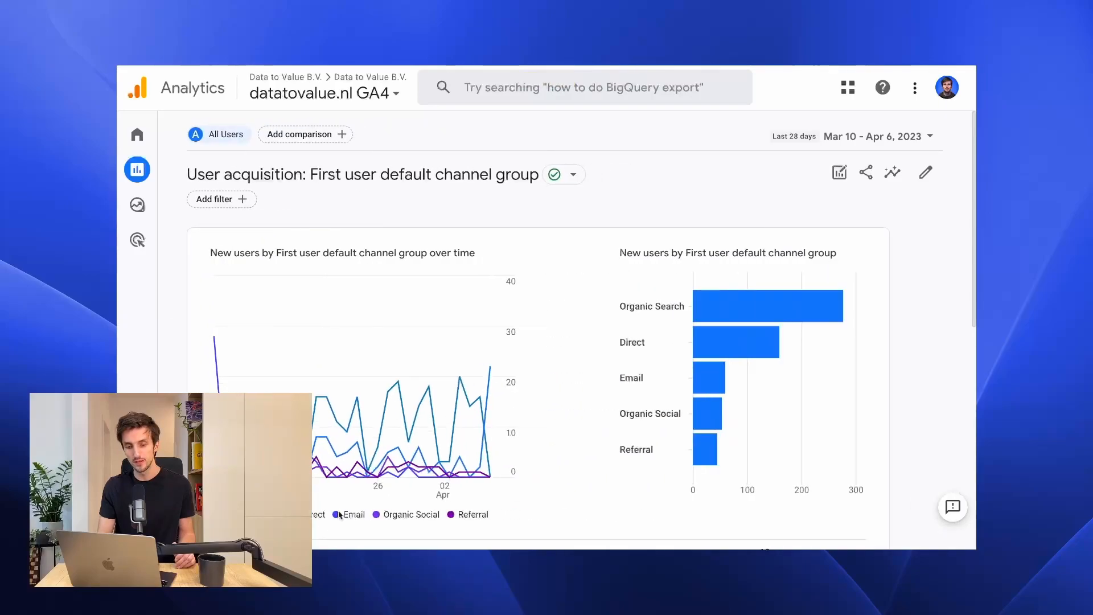
{"action": "scroll", "coordinate": [448, 407], "scroll_direction": "down", "scroll_amount": 3}
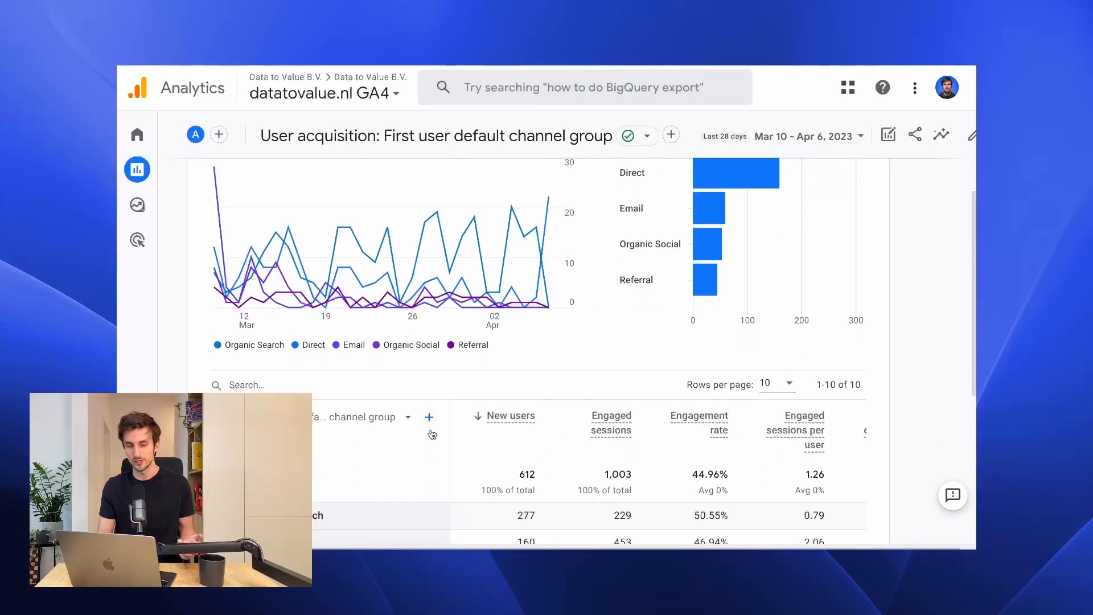
{"action": "left_click", "coordinate": [429, 417]}
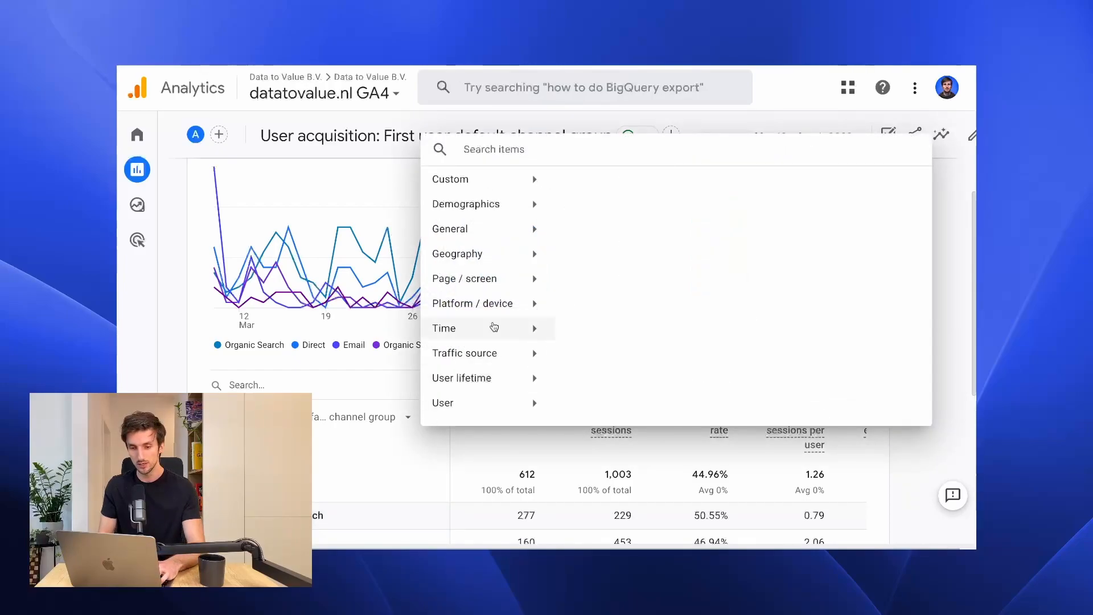
{"action": "type", "text": "custom"}
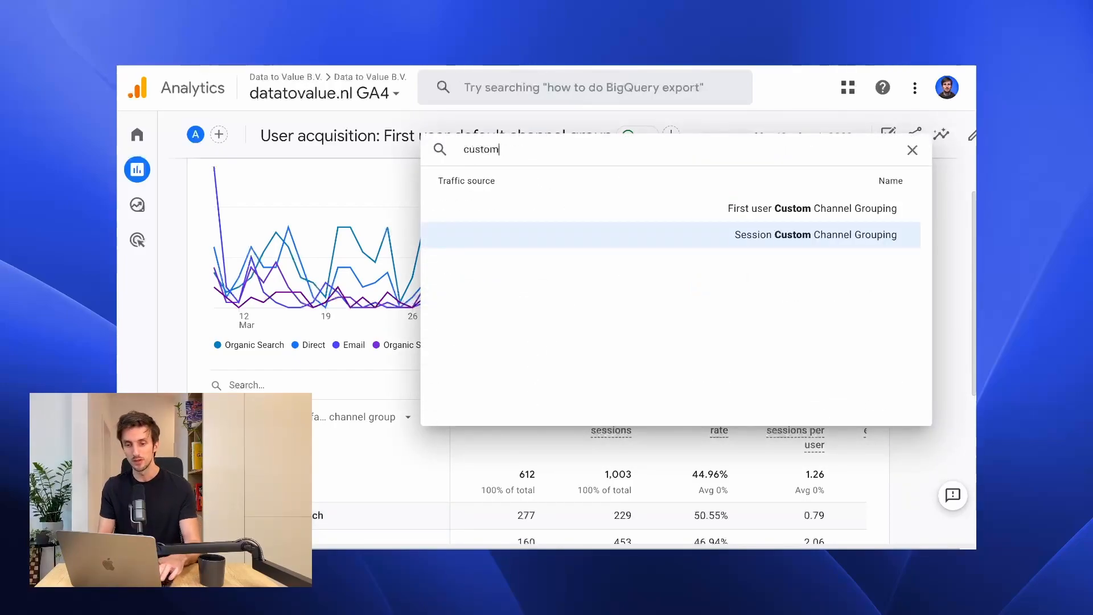
{"action": "left_click", "coordinate": [694, 215]}
Step: Examine the Testing Direct Channel row in the table, comparing its custom grouping with the default channel group
{"action": "scroll", "coordinate": [492, 383], "scroll_direction": "down", "scroll_amount": 3}
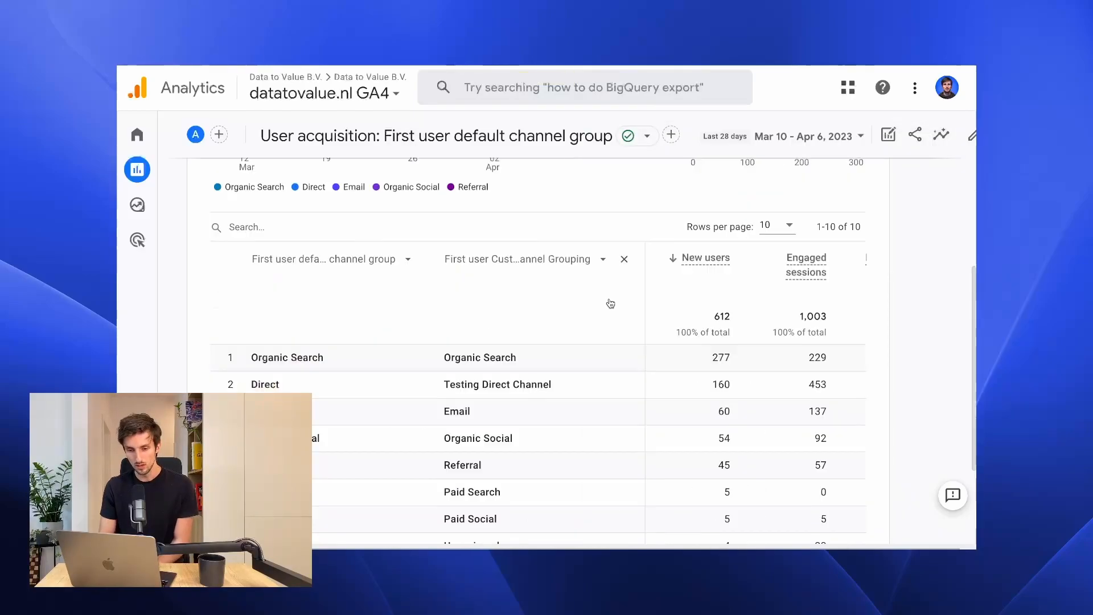
{"action": "double_click", "coordinate": [493, 386]}
{"action": "triple_click", "coordinate": [493, 386]}
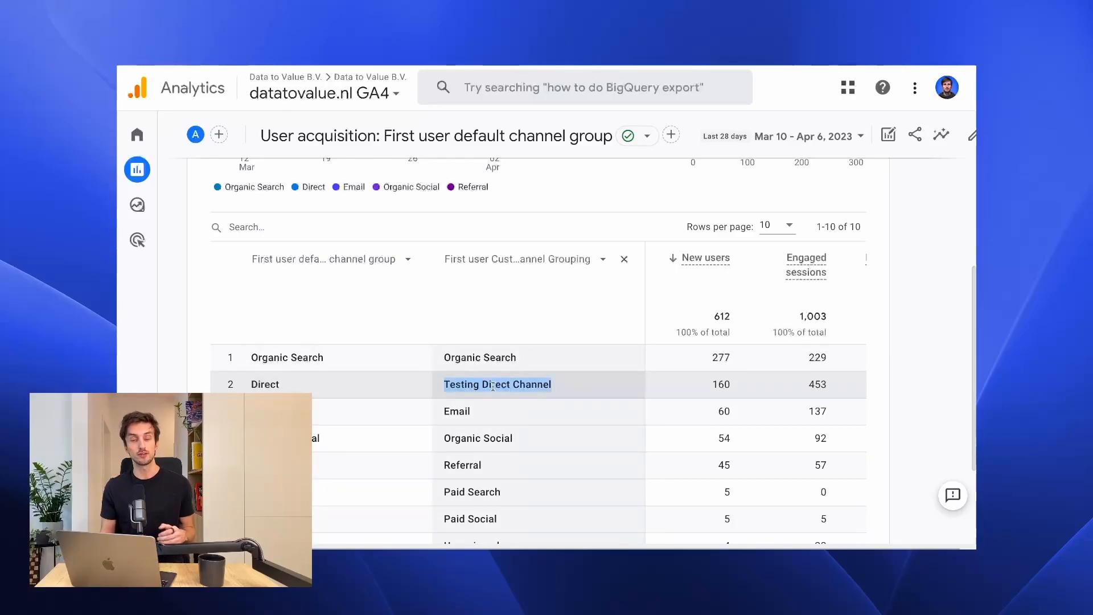
{"action": "scroll", "coordinate": [493, 386], "scroll_direction": "up", "scroll_amount": 2}
{"action": "left_click", "coordinate": [494, 391]}
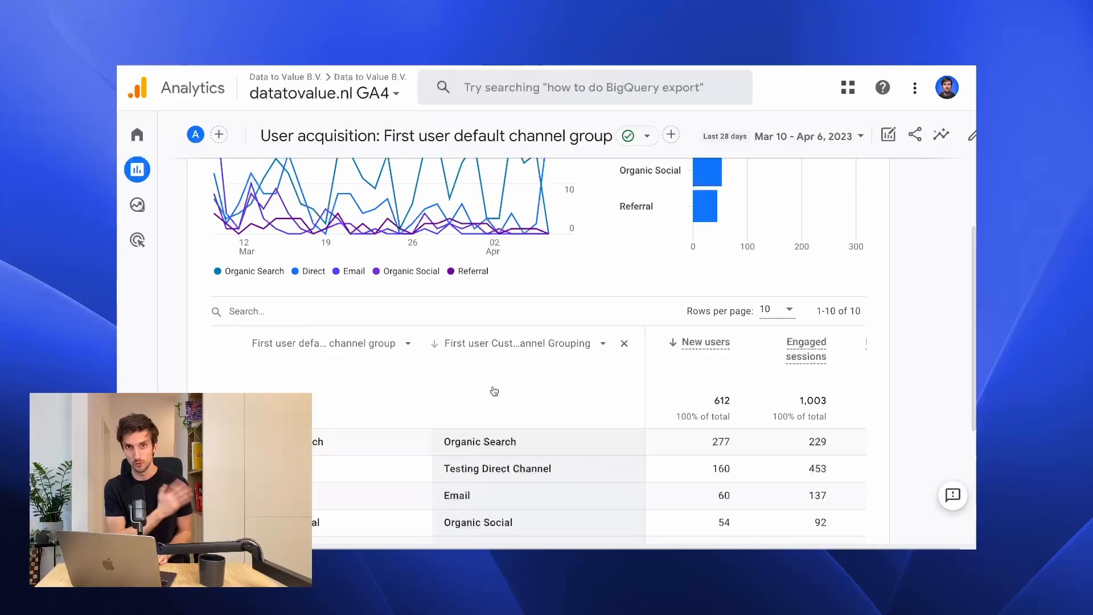
Step: Customize the User acquisition report by adding First user Custom Channel Grouping to its dimensions and making it the default
{"action": "scroll", "coordinate": [620, 408], "scroll_direction": "up", "scroll_amount": 4}
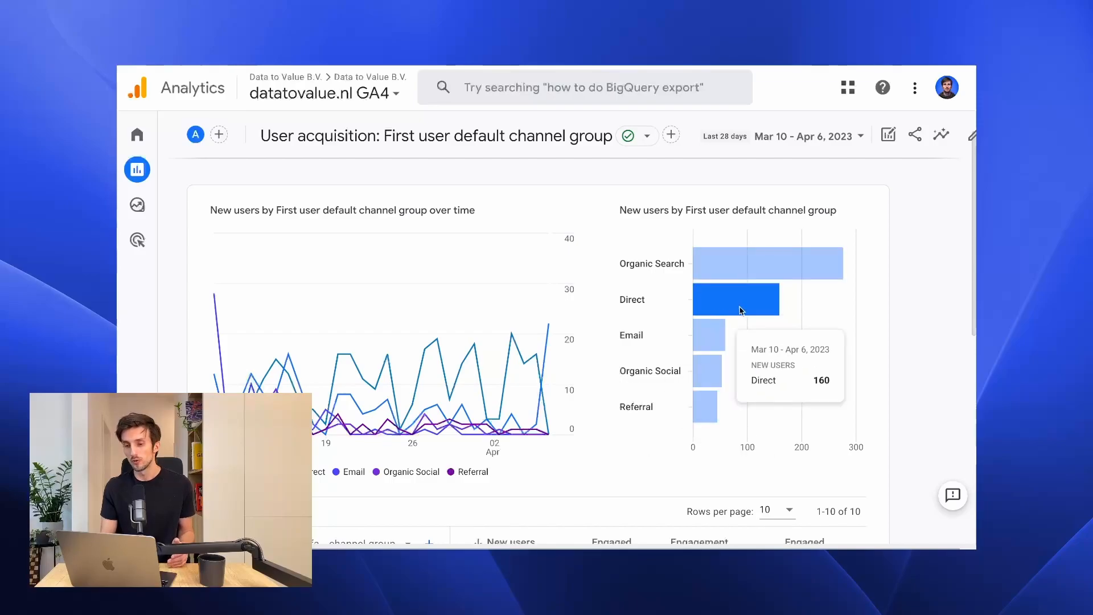
{"action": "scroll", "coordinate": [740, 301], "scroll_direction": "right", "scroll_amount": 2}
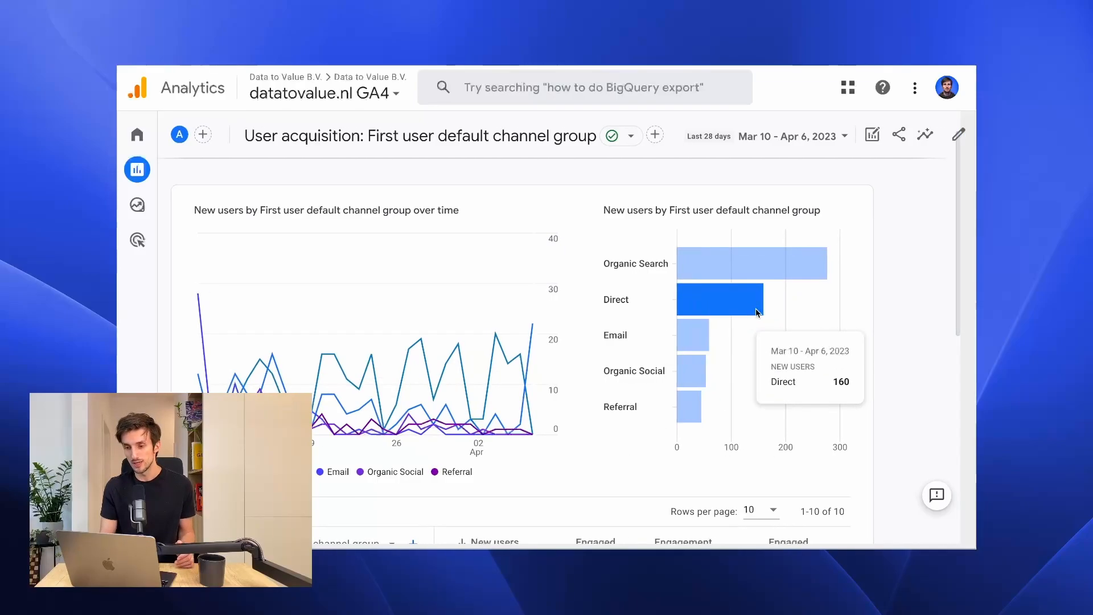
{"action": "left_click", "coordinate": [962, 141]}
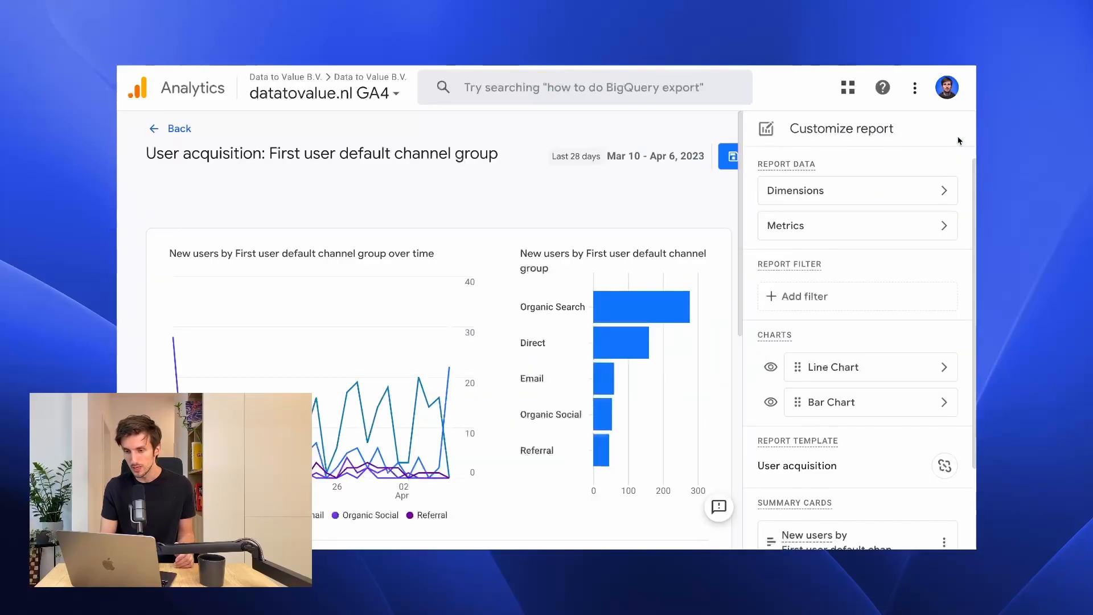
{"action": "left_click", "coordinate": [819, 197]}
{"action": "scroll", "coordinate": [818, 197], "scroll_direction": "down", "scroll_amount": 1}
{"action": "left_click", "coordinate": [794, 483]}
{"action": "type", "text": "custom"}
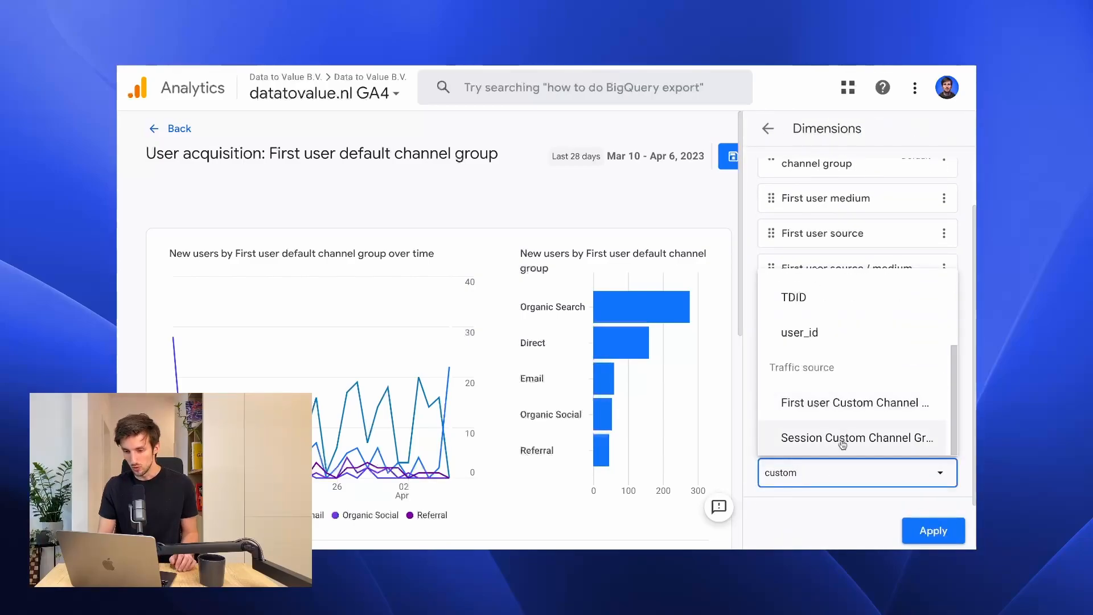
{"action": "left_click", "coordinate": [839, 408]}
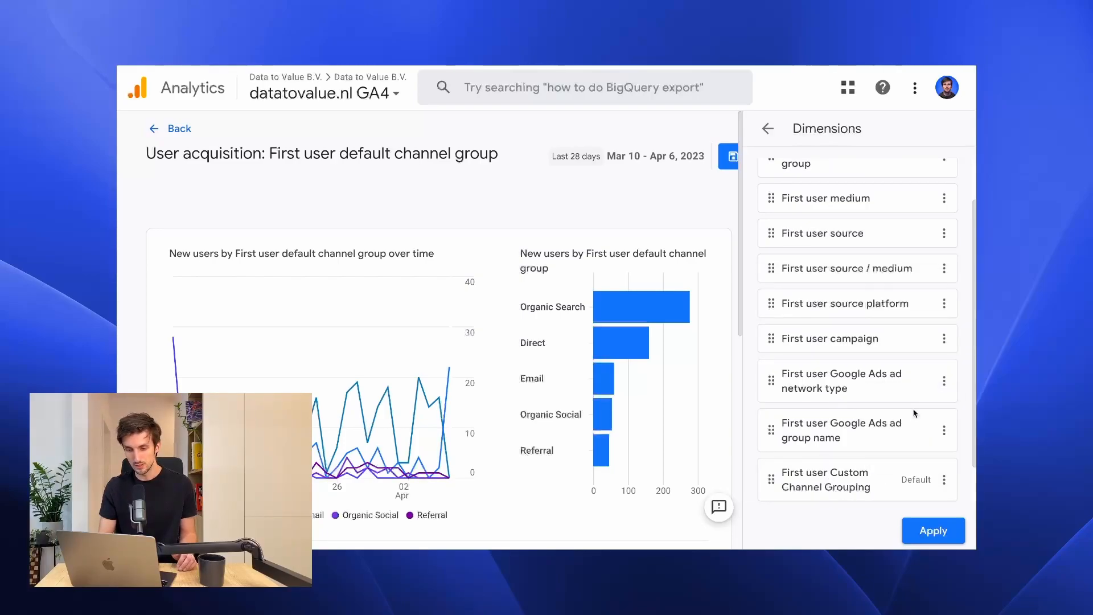
Step: Apply the dimension changes and save them to the current report
{"action": "left_click", "coordinate": [933, 531]}
{"action": "left_click", "coordinate": [731, 156]}
{"action": "left_click", "coordinate": [744, 194]}
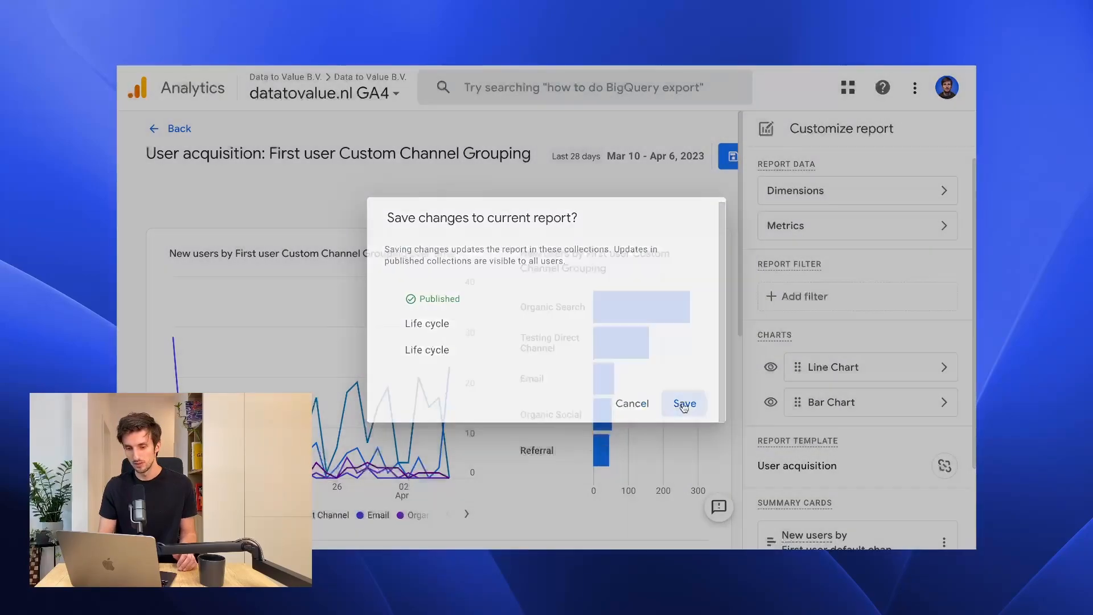
{"action": "left_click", "coordinate": [684, 403]}
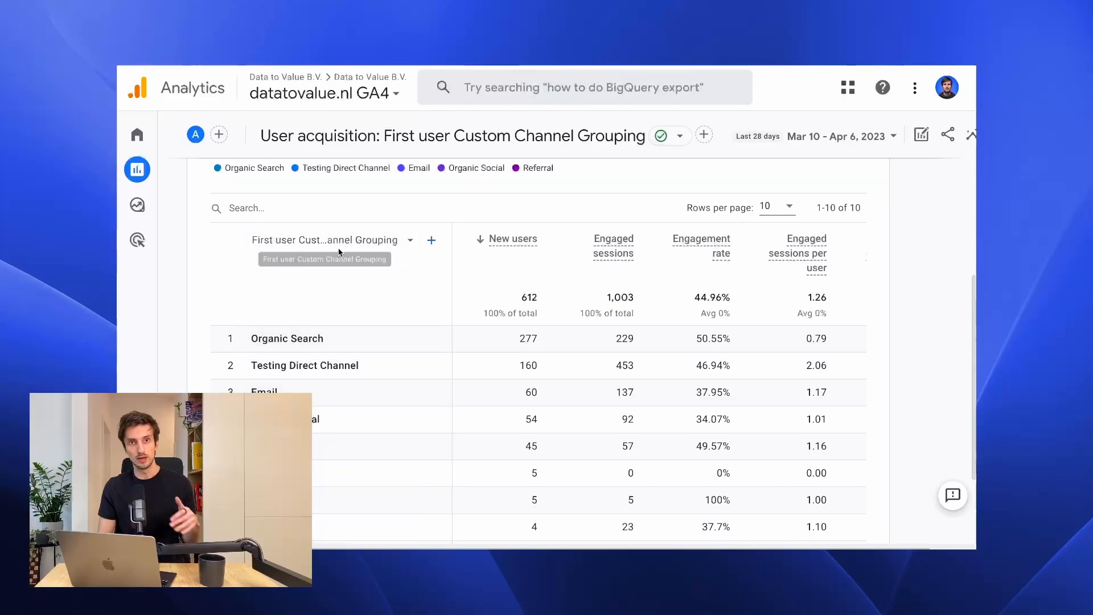